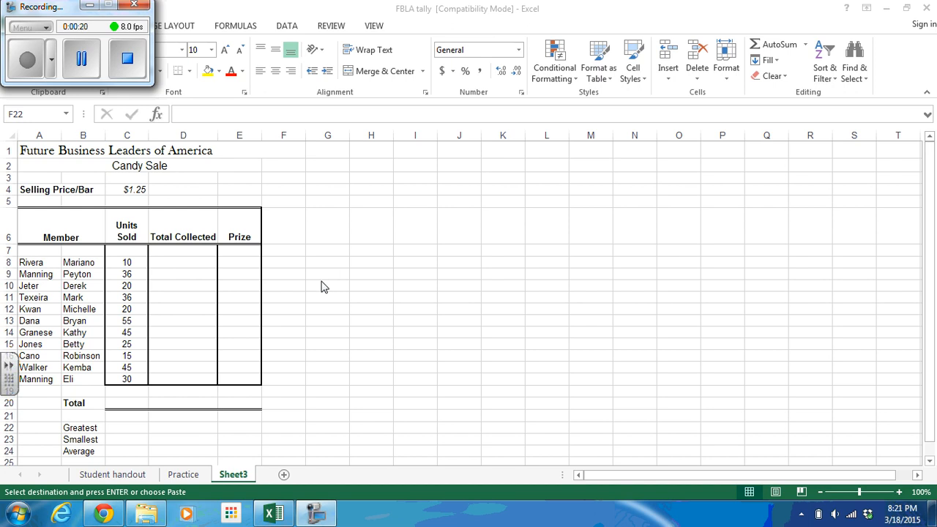
Unmerge the title Future Business Leaders of America, and merge and center it again across A1:F1.
left_click(224, 9)
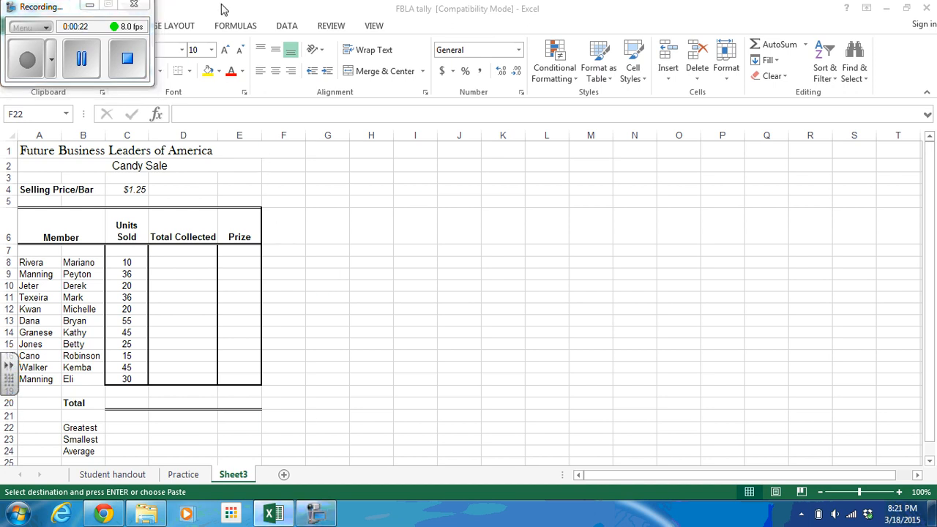
left_click(89, 6)
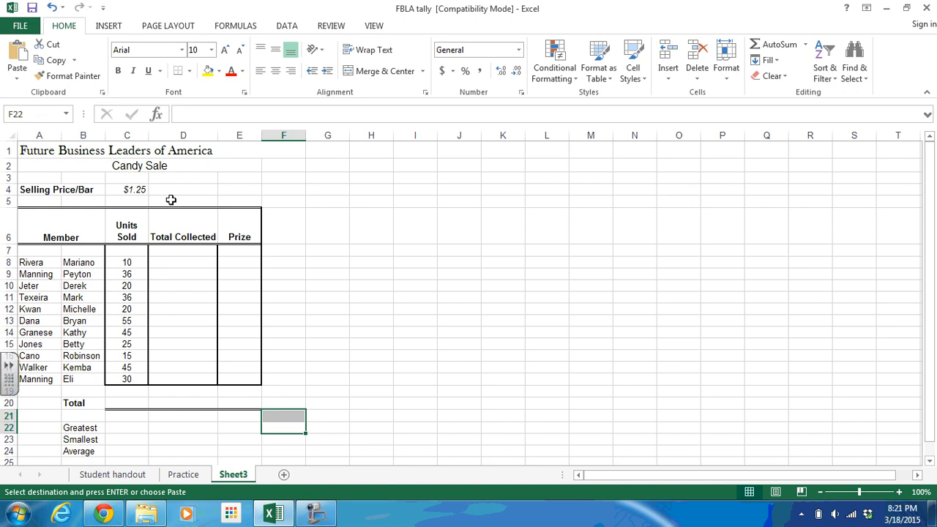
left_click(159, 152)
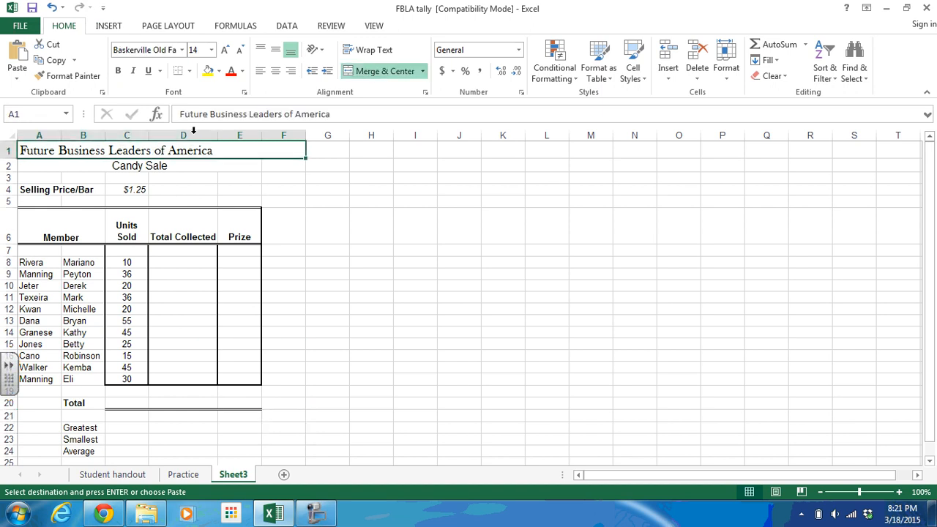
left_click(378, 74)
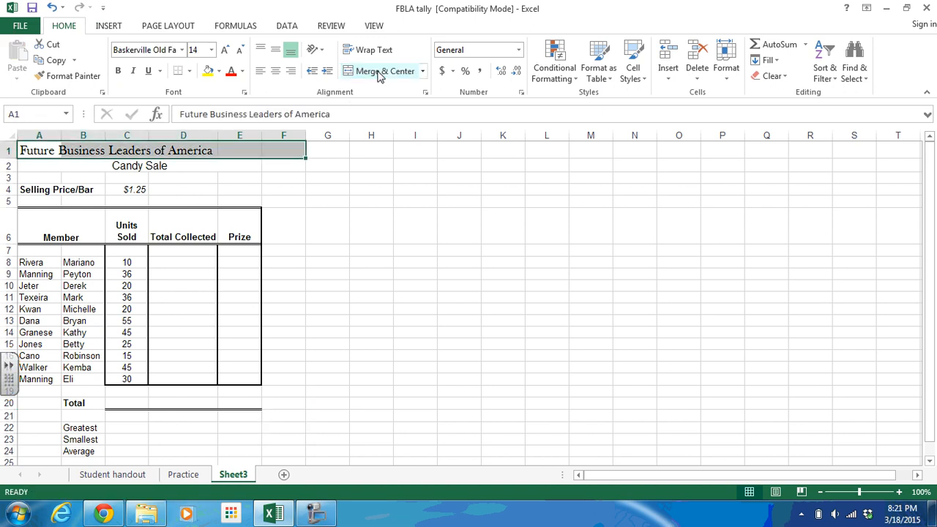
left_click(378, 74)
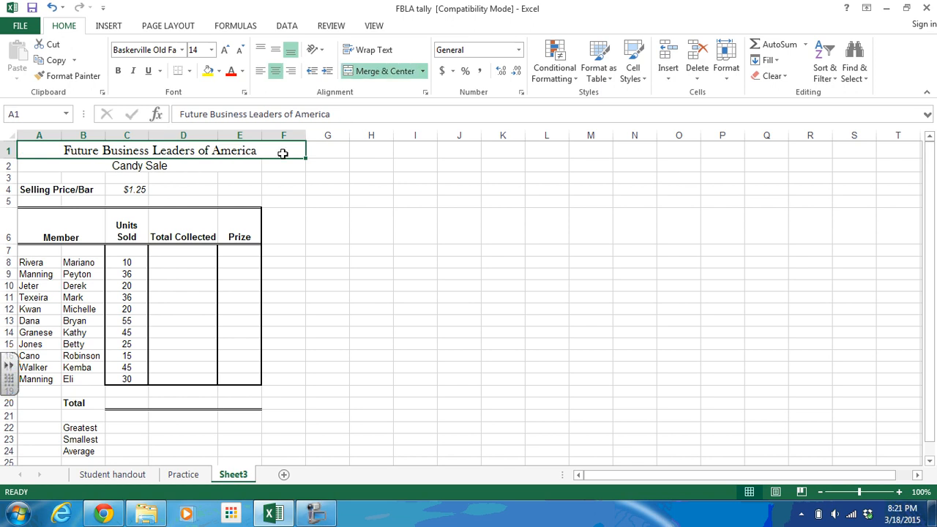
Examine the font choices, merging, text wrapping and number formats used for the title, subtitle, selling price and header cells.
left_click(183, 50)
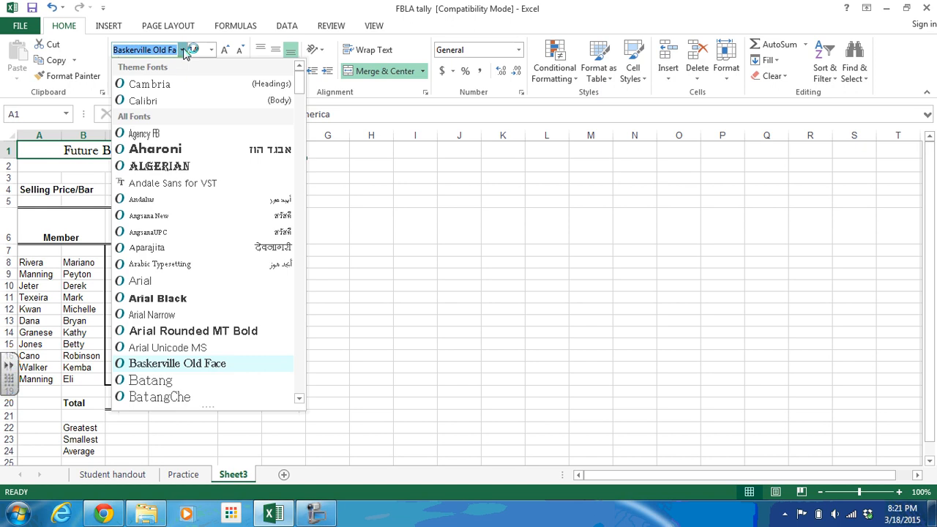
left_click(231, 6)
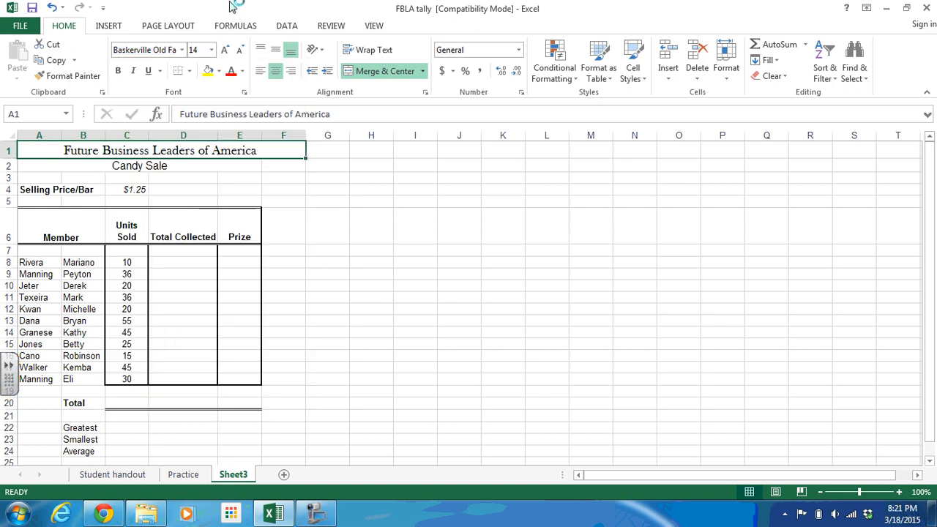
left_click(189, 166)
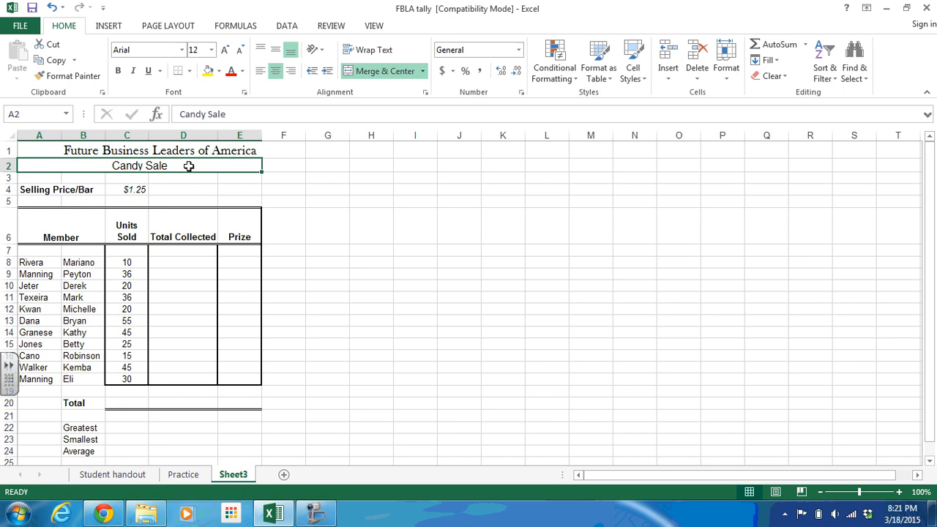
left_click(81, 190)
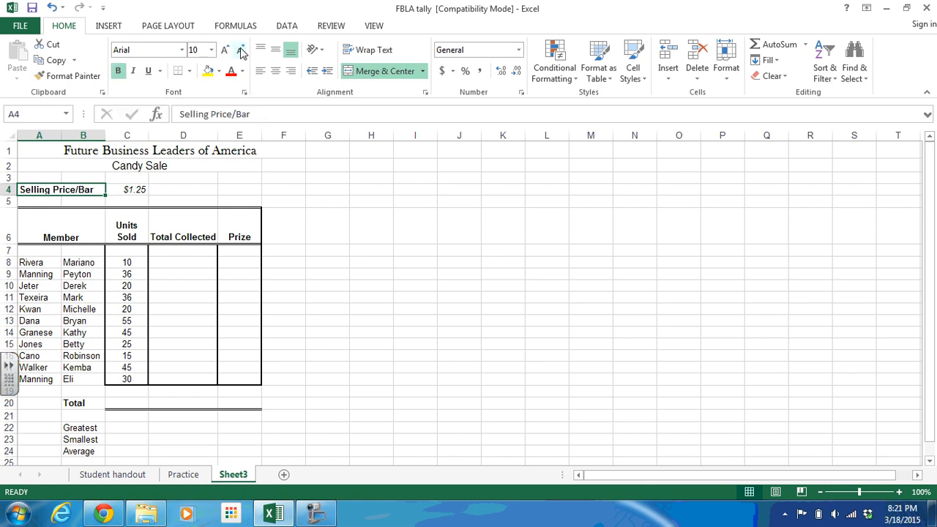
left_click(138, 190)
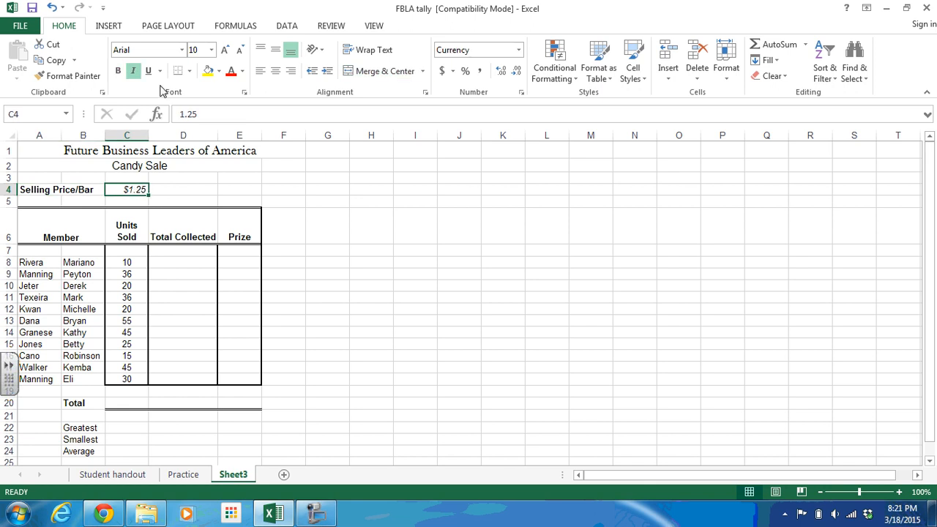
left_click(519, 51)
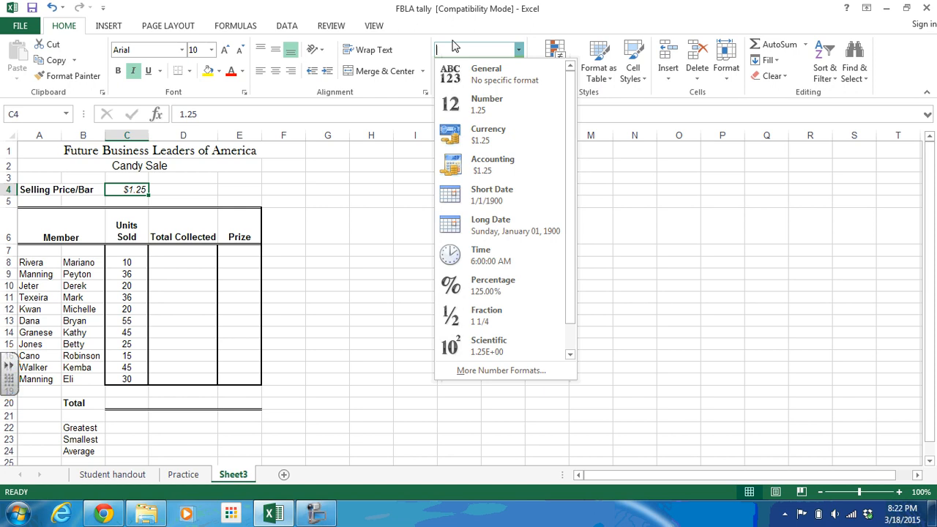
left_click(303, 240)
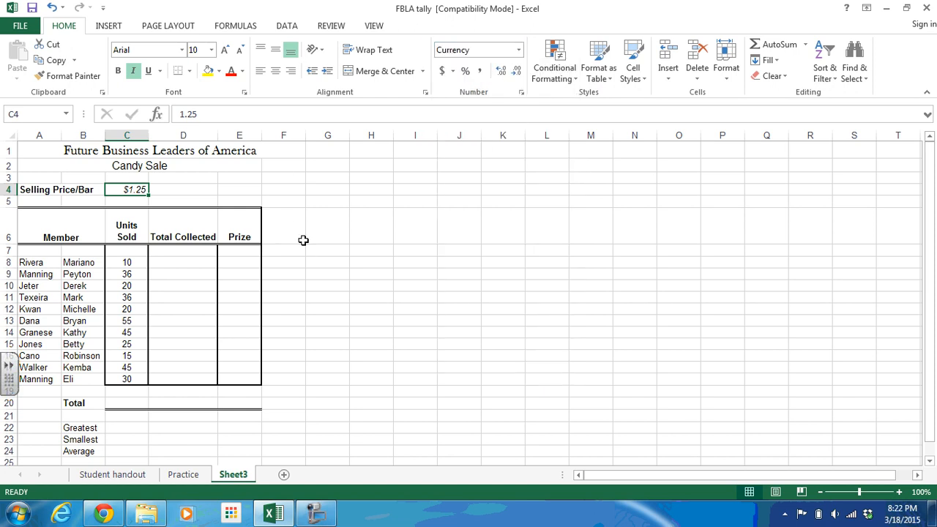
left_click(58, 224)
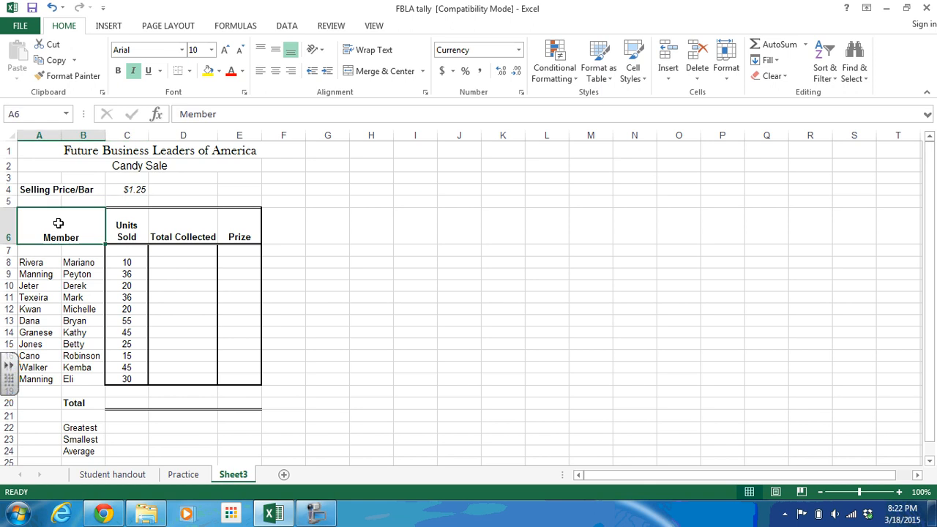
left_click(119, 227)
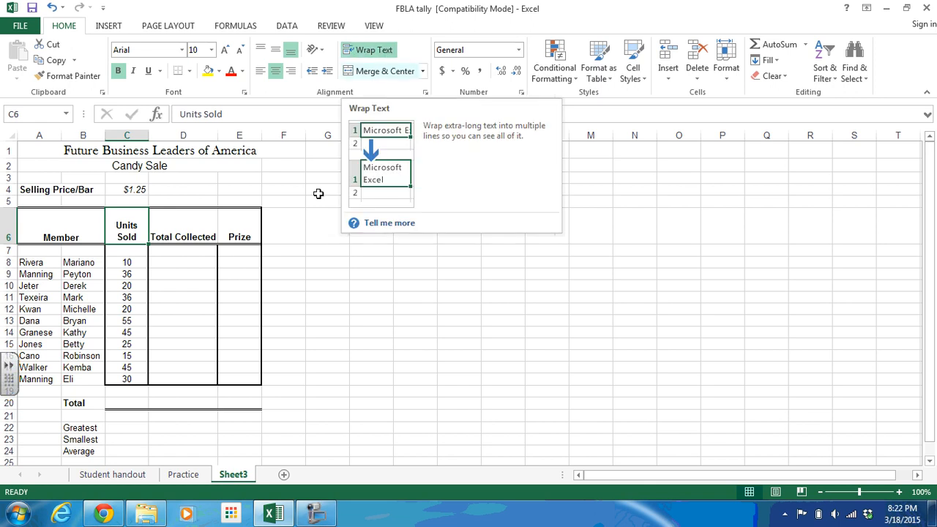
Widen column D slightly so the Total Collected heading has extra room.
left_click(173, 220)
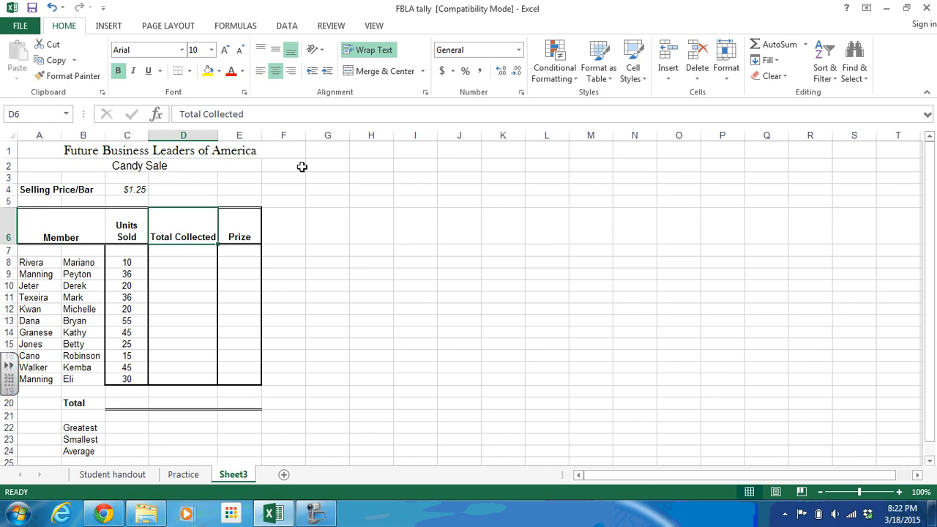
left_click_drag(216, 135, 228, 135)
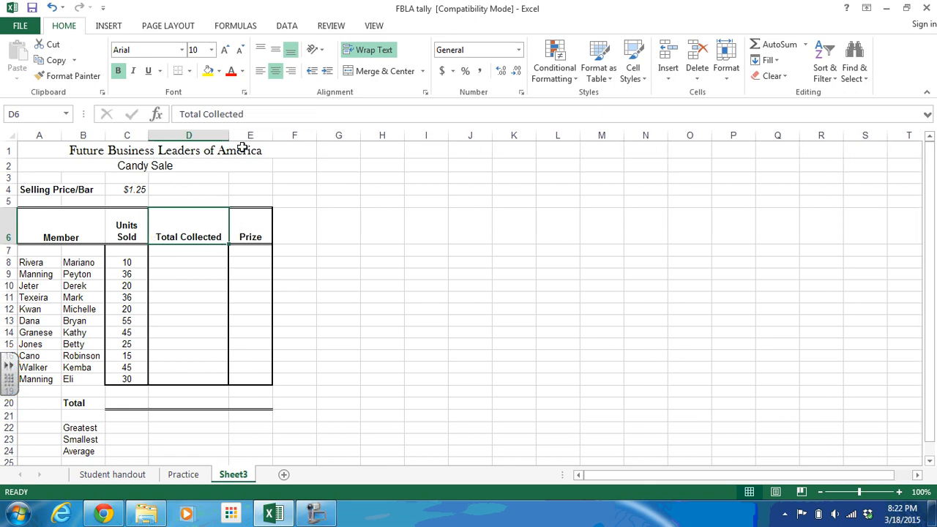
left_click(338, 274)
left_click(262, 228)
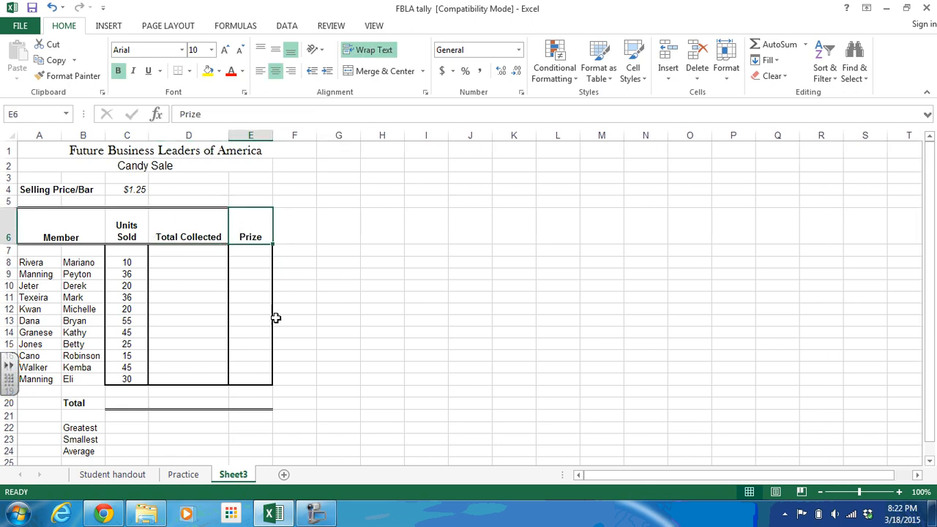
left_click(323, 326)
Set double-line top and bottom borders on the header row A6:E6.
left_click_drag(65, 230, 246, 234)
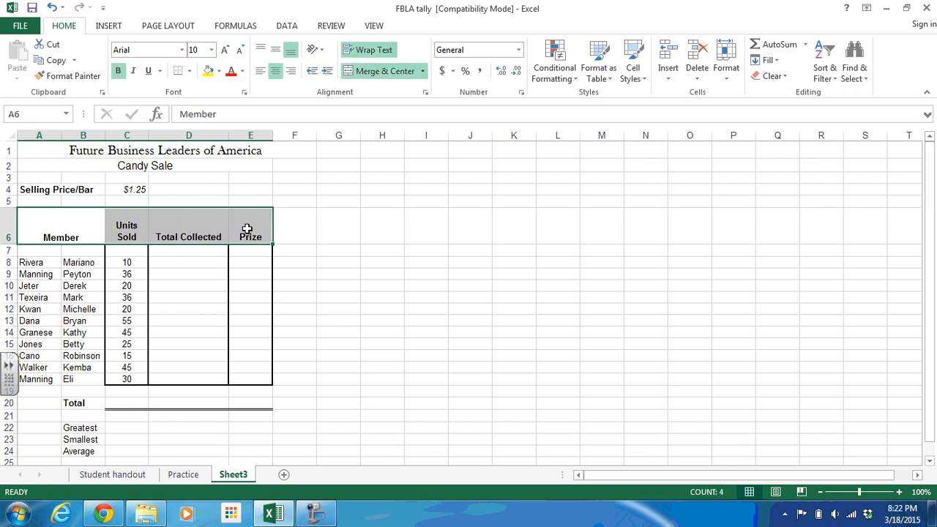
left_click(191, 72)
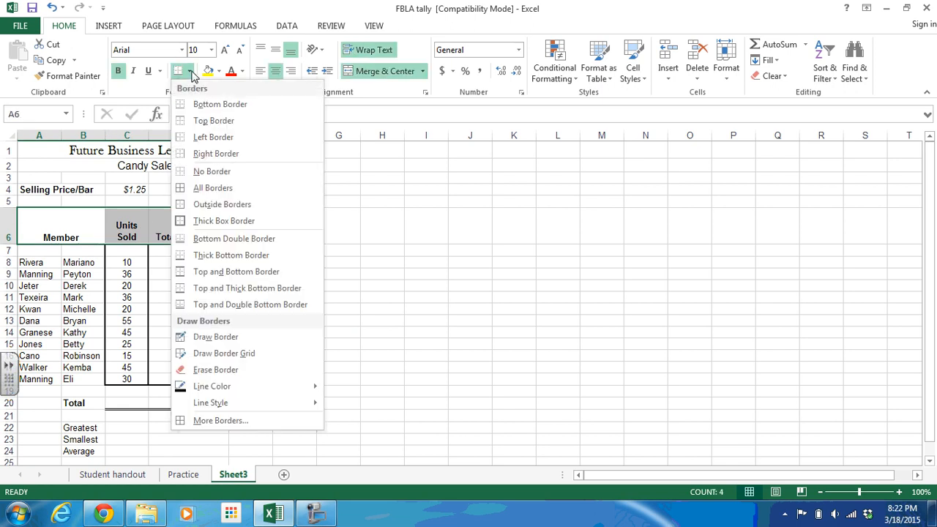
left_click(220, 420)
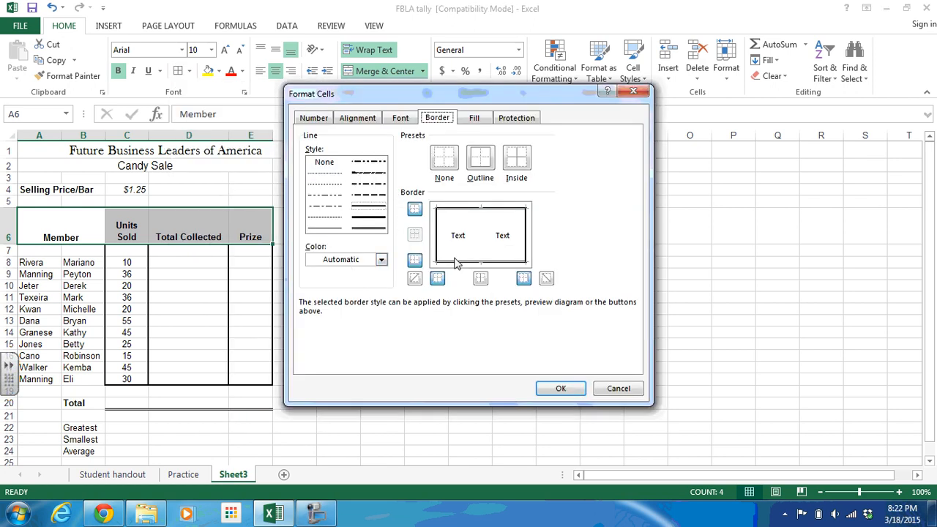
left_click(376, 229)
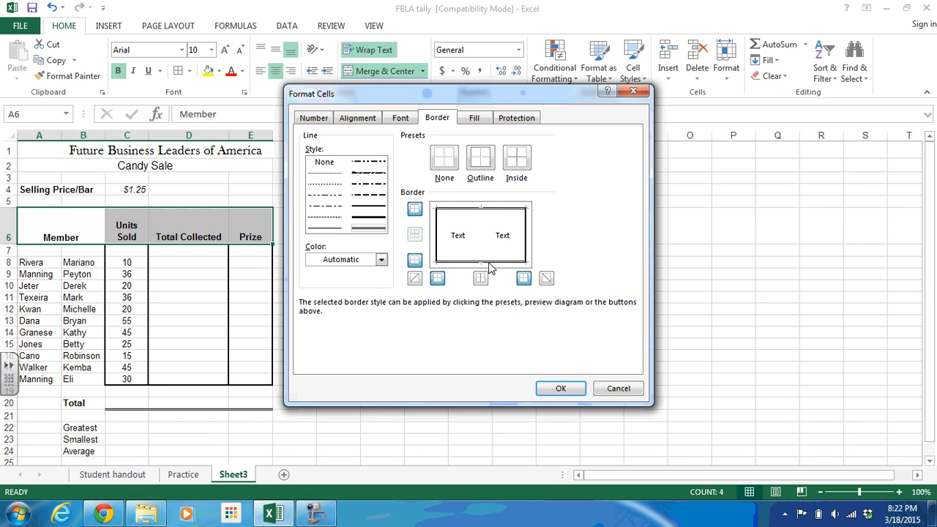
left_click(490, 265)
left_click(486, 266)
left_click(500, 209)
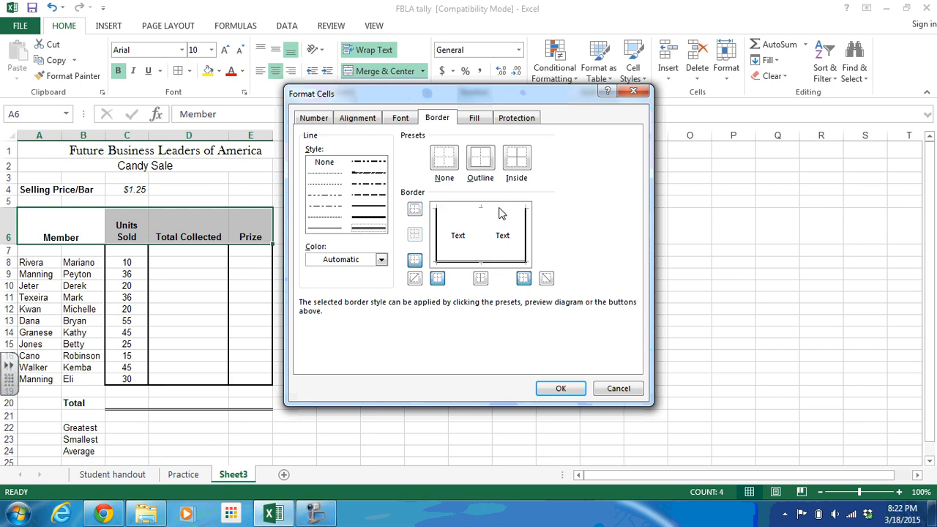
left_click(501, 210)
Set medium solid left and right borders on the header row and apply the border formatting.
left_click(374, 207)
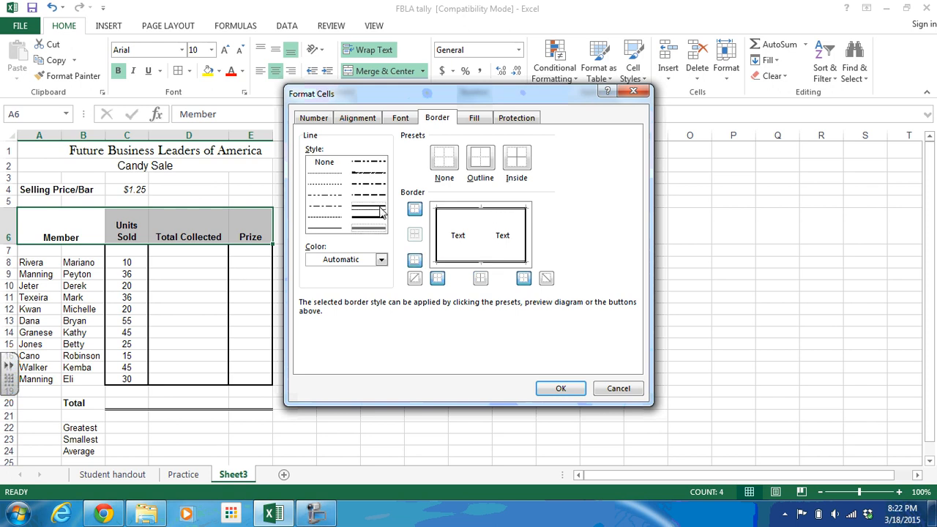
left_click(438, 243)
left_click(438, 243)
left_click(525, 245)
left_click(526, 244)
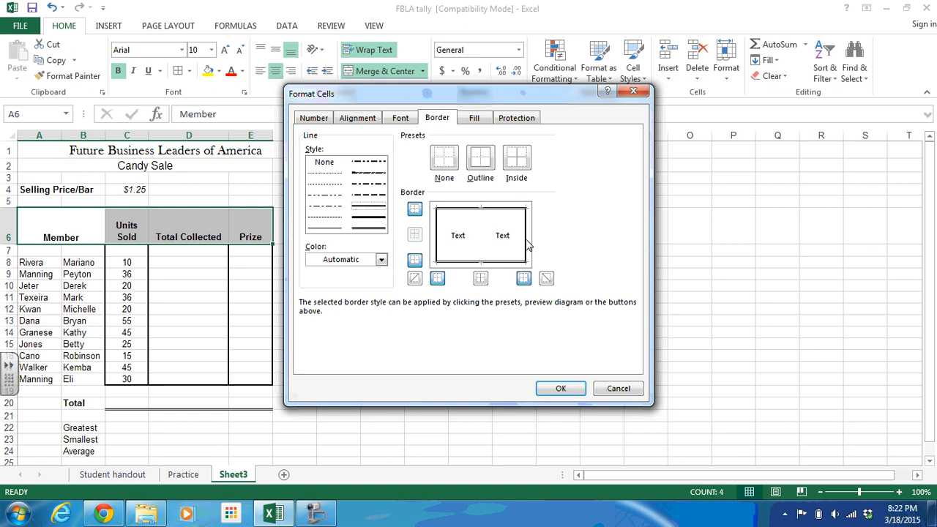
left_click(560, 389)
left_click(567, 389)
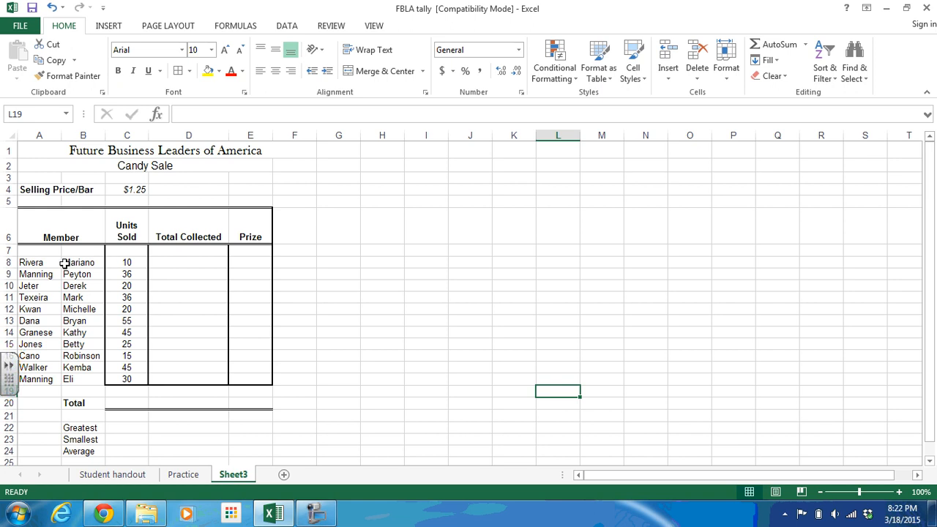
left_click_drag(27, 251, 268, 382)
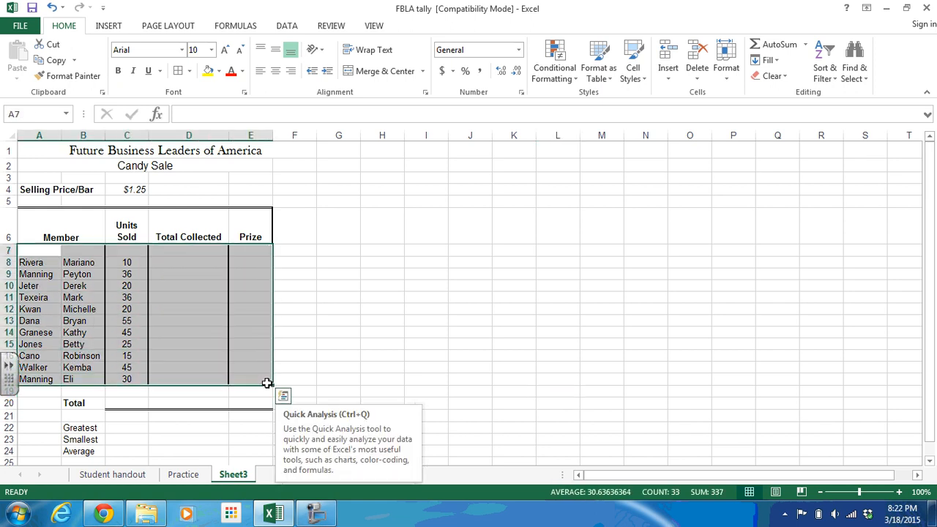
left_click(190, 71)
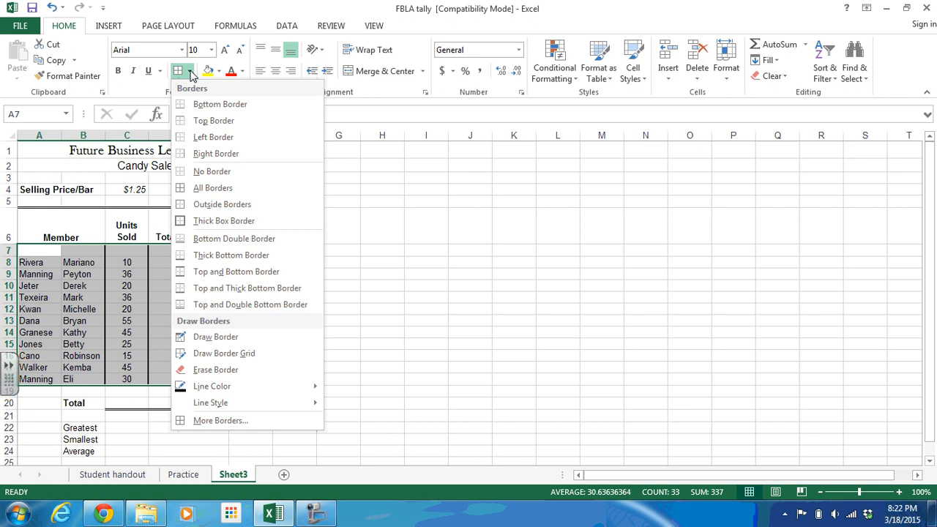
left_click(471, 306)
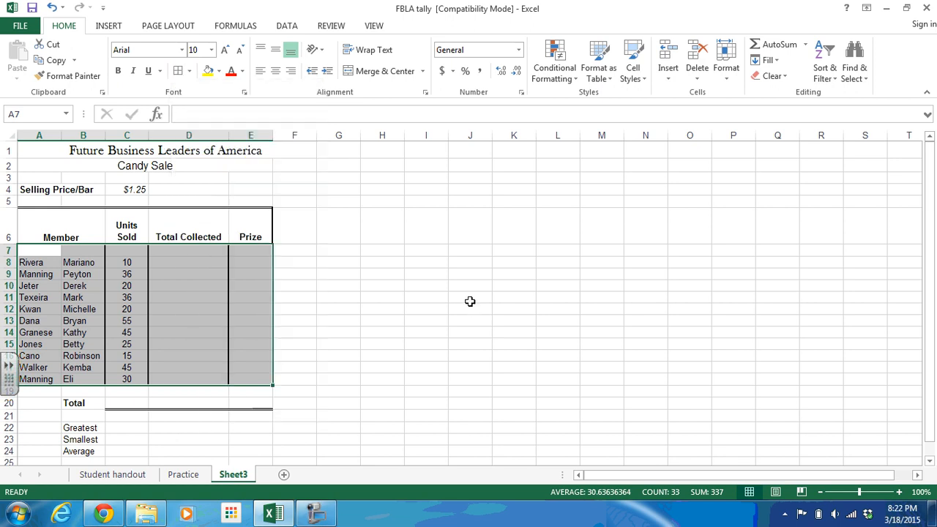
left_click(267, 334)
left_click(341, 332)
Add medium solid left and bottom borders to the member name cells A7:B18.
left_click_drag(36, 251, 92, 379)
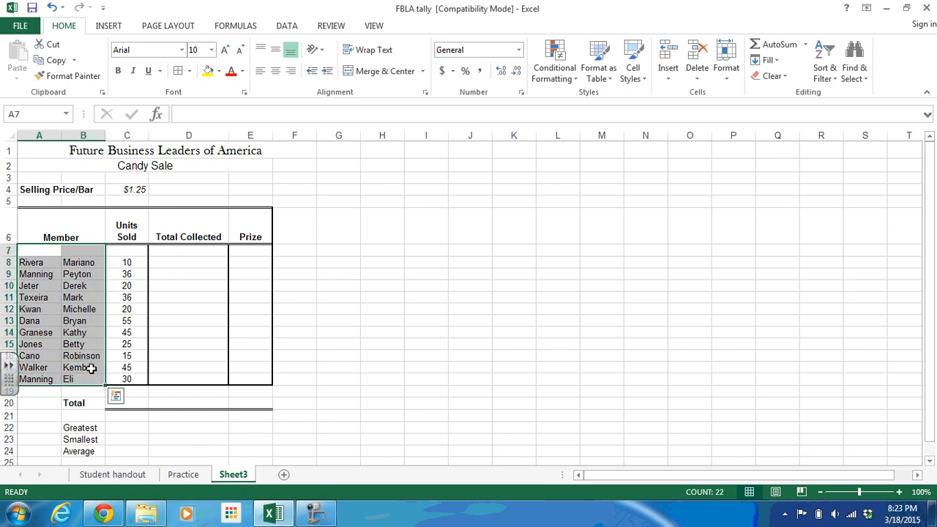
right_click(93, 372)
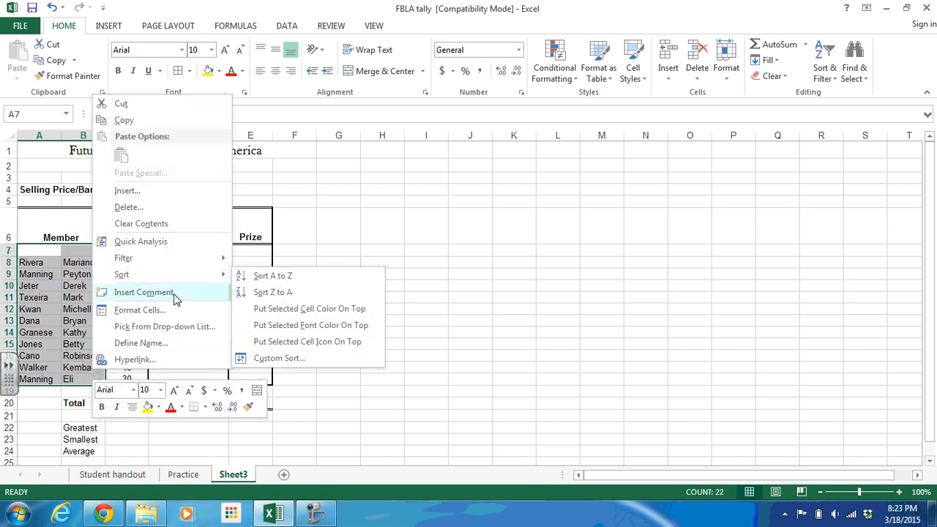
left_click(178, 316)
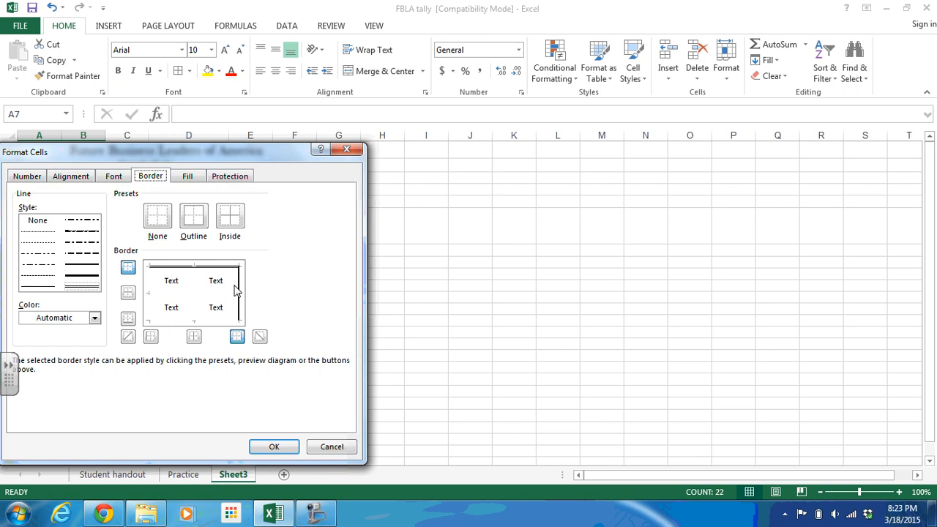
left_click(221, 321)
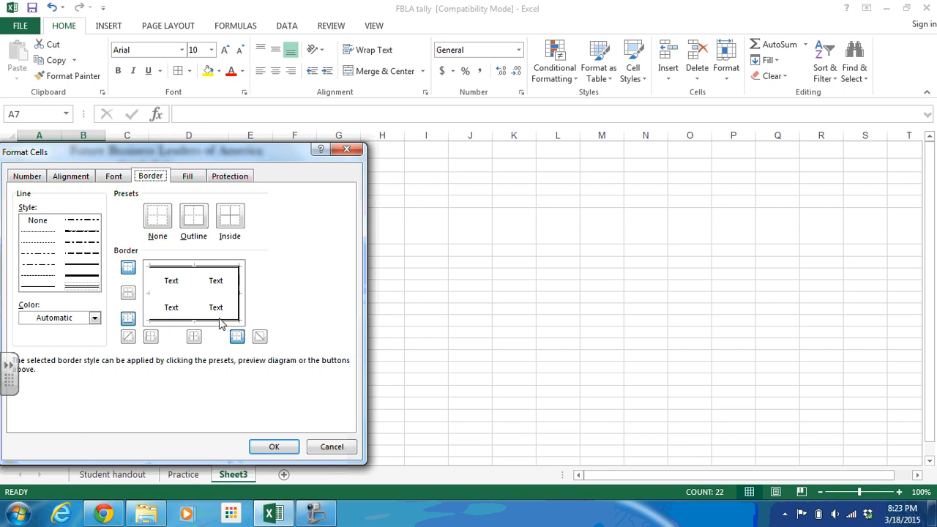
left_click(93, 272)
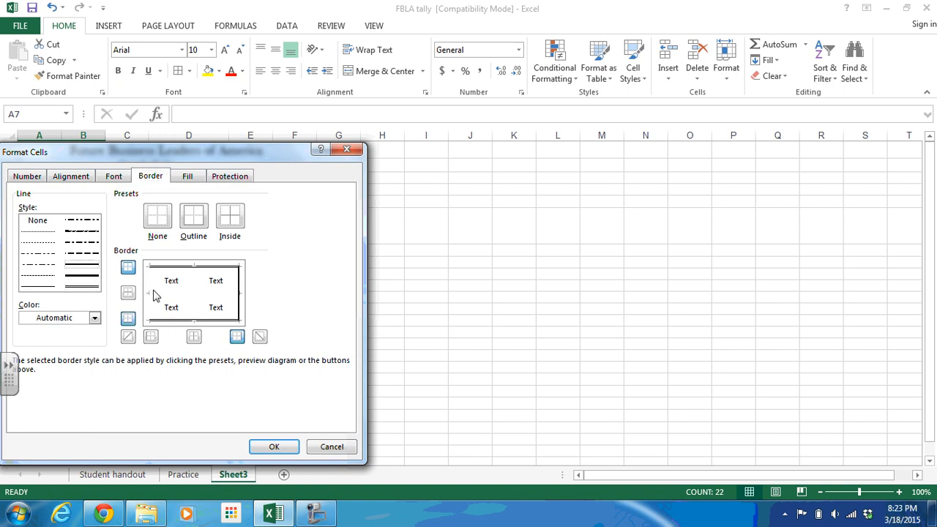
left_click(150, 293)
left_click(174, 325)
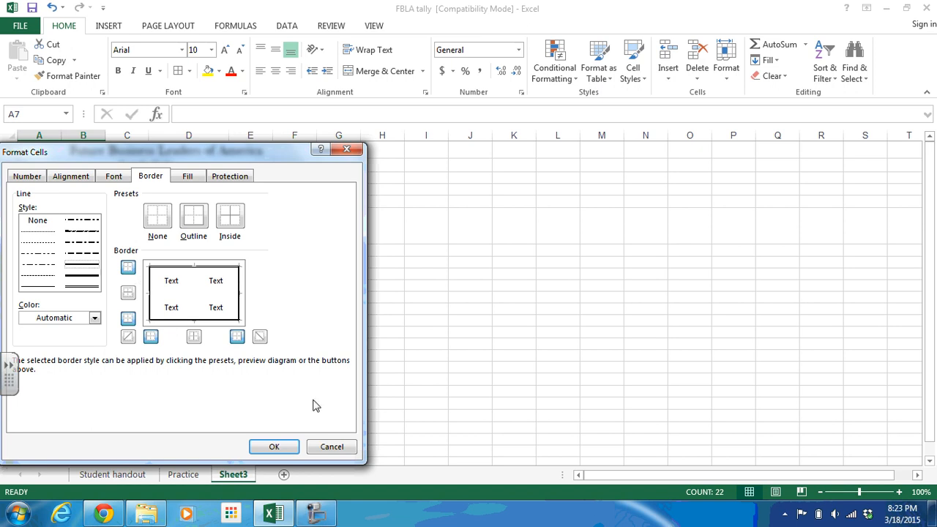
left_click(278, 446)
left_click(294, 393)
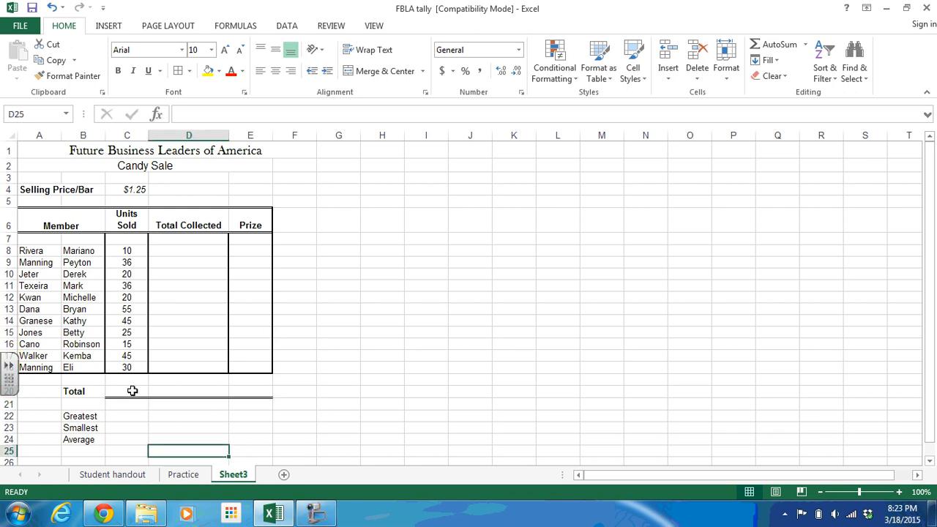
left_click_drag(132, 390, 251, 390)
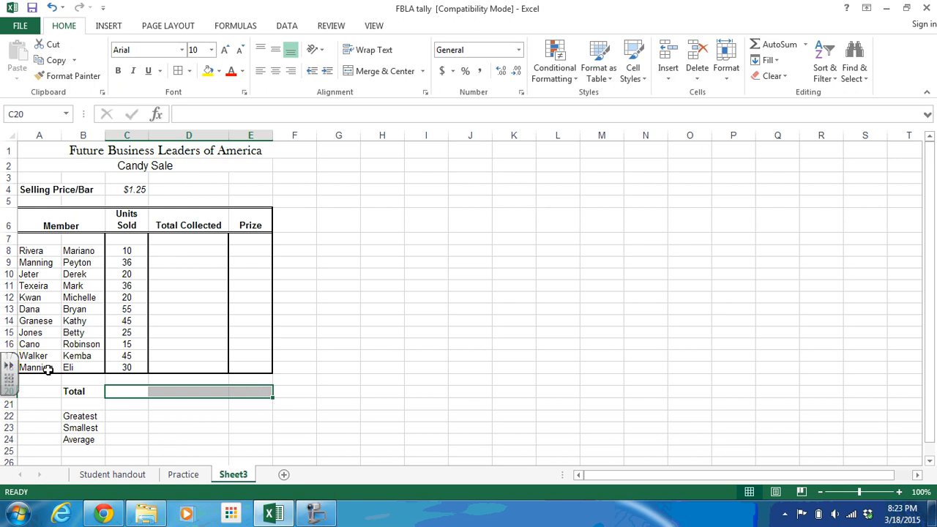
left_click(94, 390)
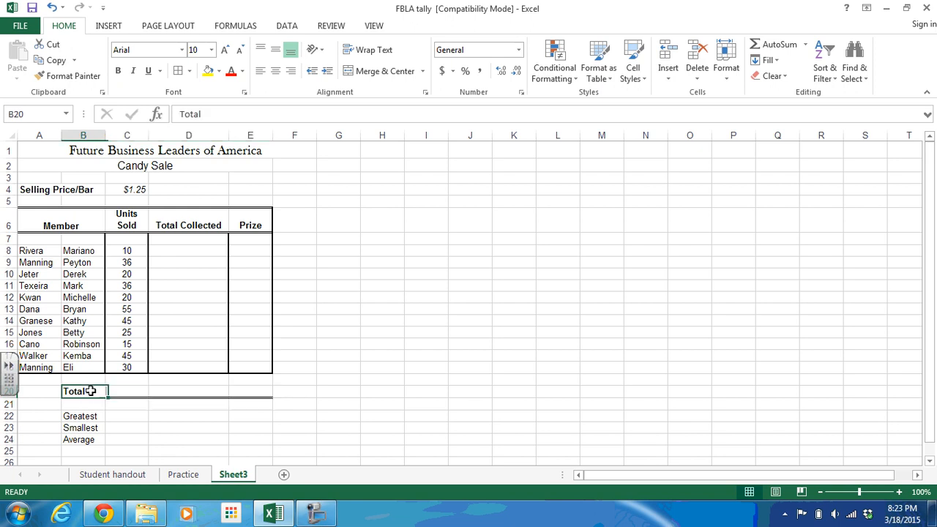
left_click(144, 429)
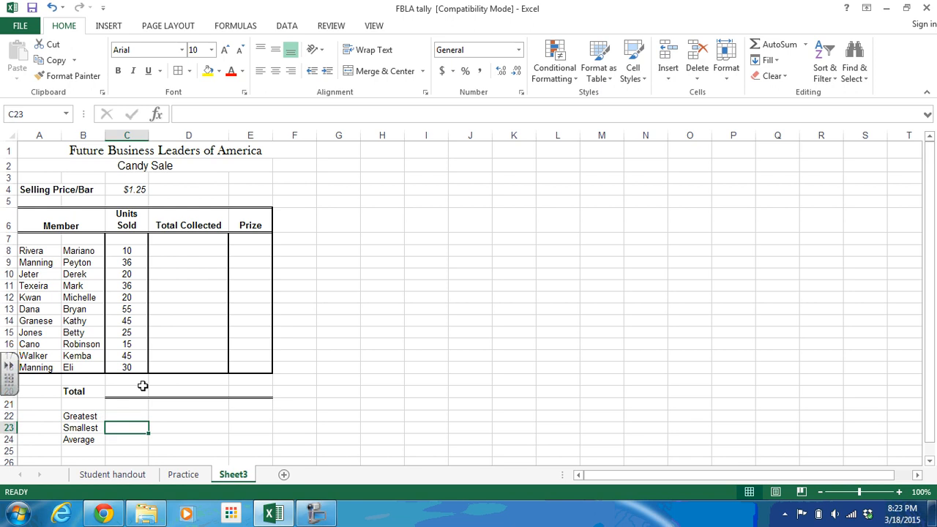
left_click(414, 359)
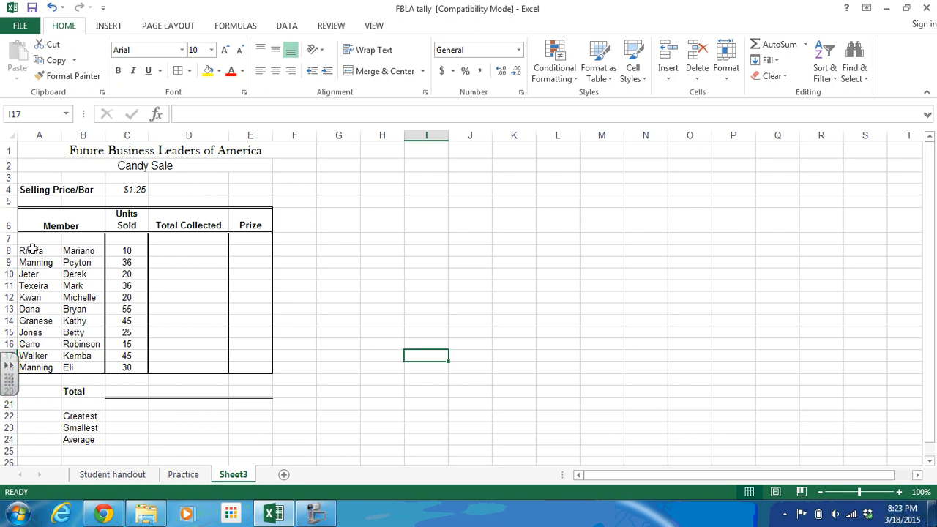
Try sorting only the member name cells A8:B18 from A to Z, and undo that sort.
left_click_drag(28, 250, 104, 284)
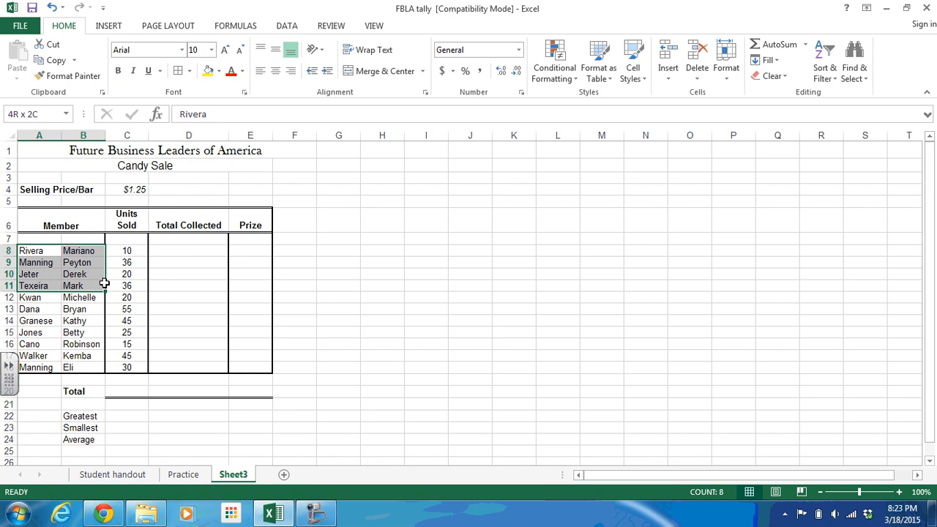
left_click_drag(105, 287, 91, 371)
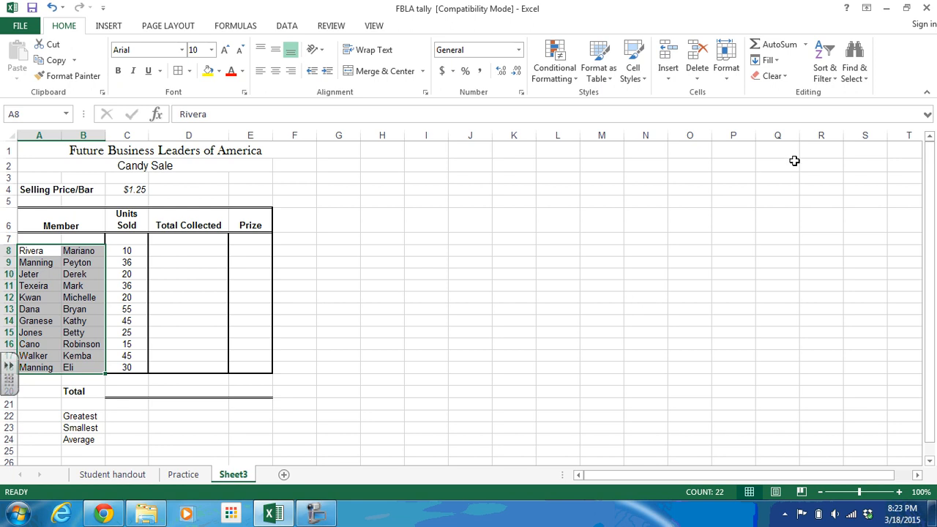
left_click(830, 77)
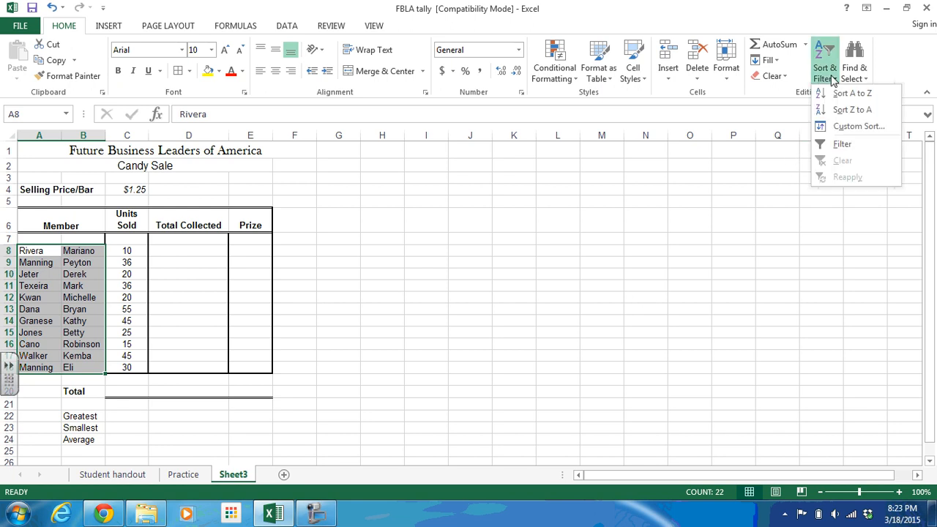
left_click(834, 94)
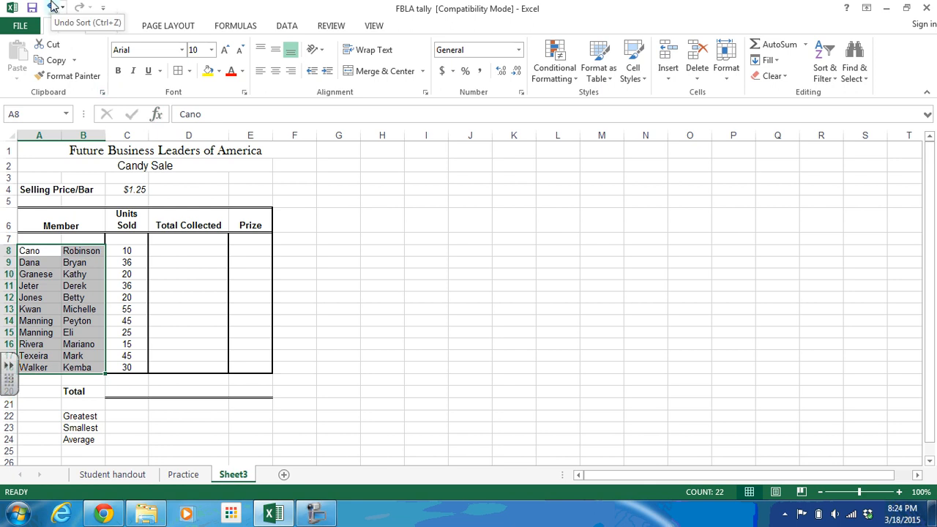
left_click(51, 6)
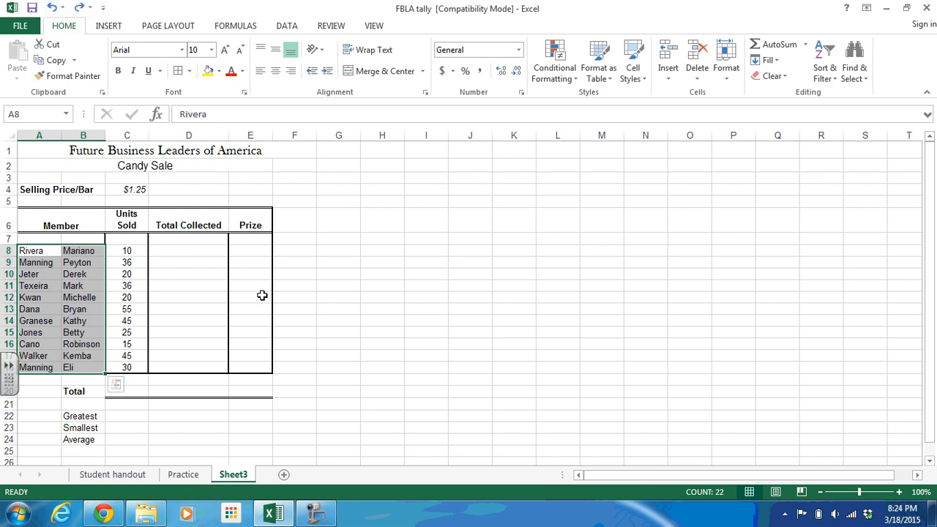
Sort the member names together with their units sold, A8:C18, from A to Z.
left_click(303, 310)
left_click_drag(29, 250, 126, 364)
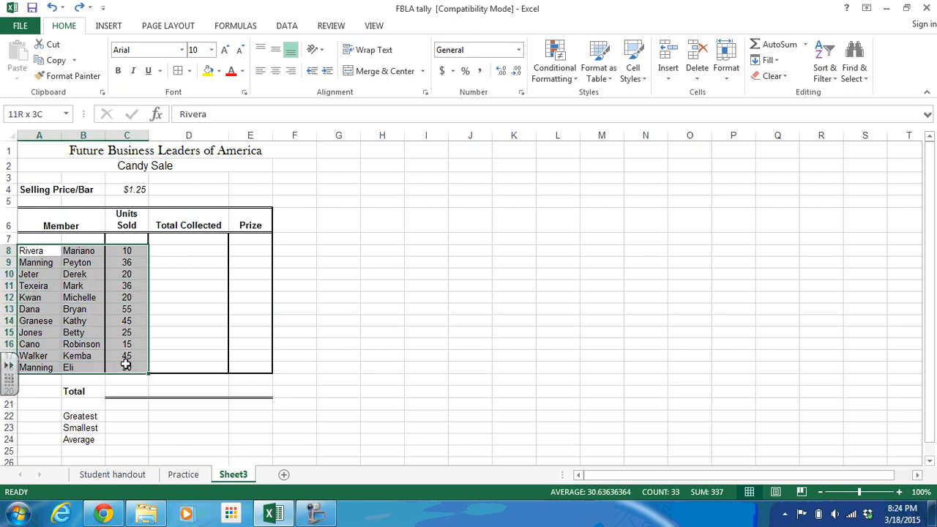
left_click(126, 365)
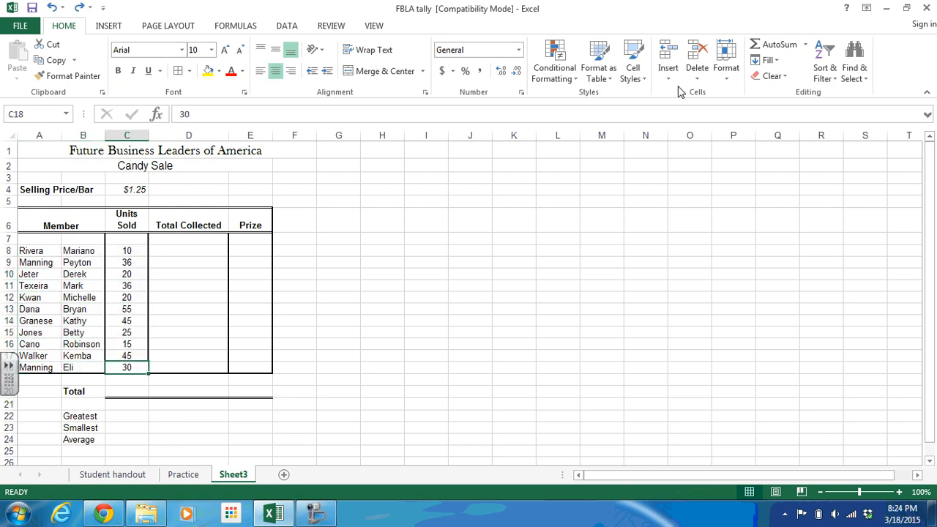
left_click(204, 345)
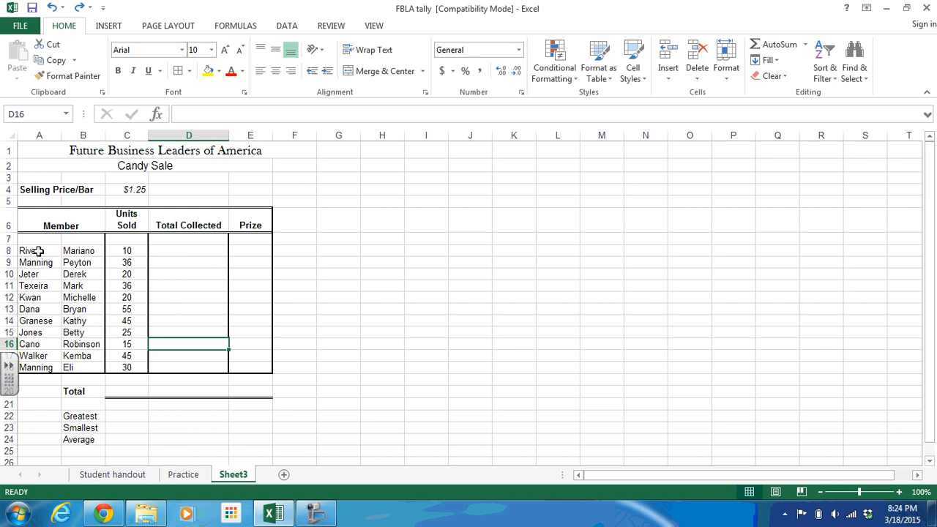
left_click_drag(38, 251, 121, 364)
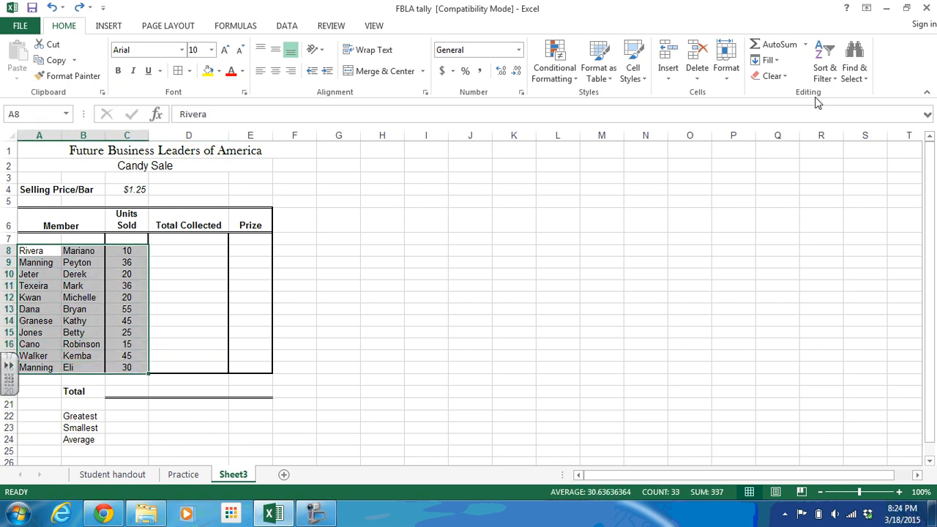
left_click(829, 75)
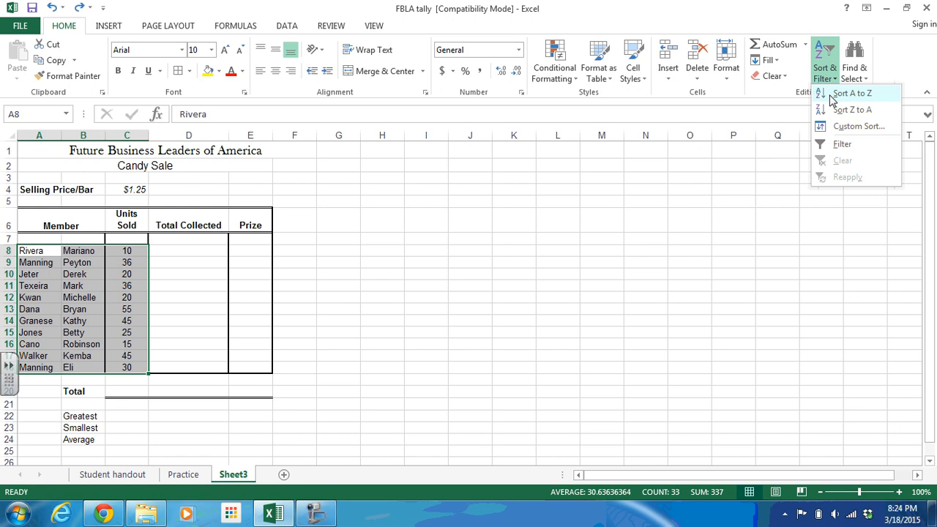
left_click(832, 95)
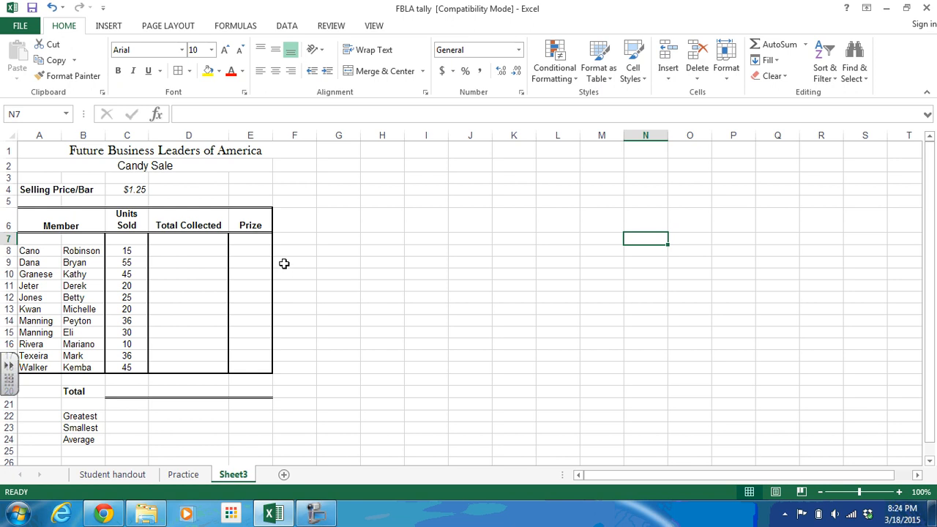
Enter the formula =C4*C8 in D8 to multiply the selling price by the first member's units sold.
left_click(207, 251)
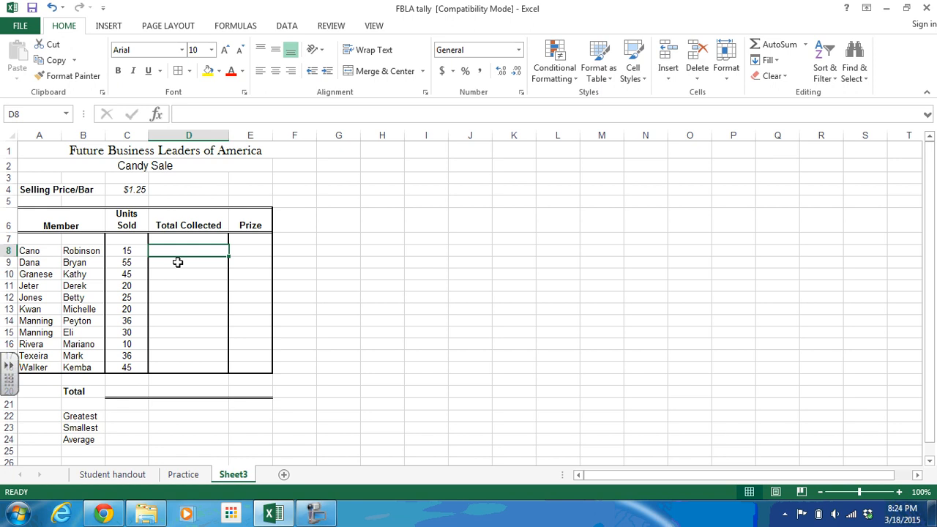
type("=")
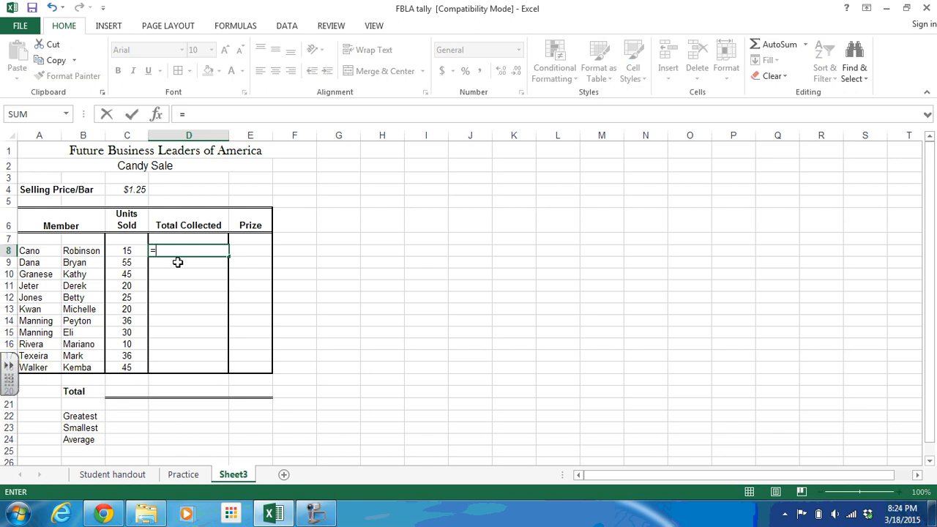
left_click(137, 189)
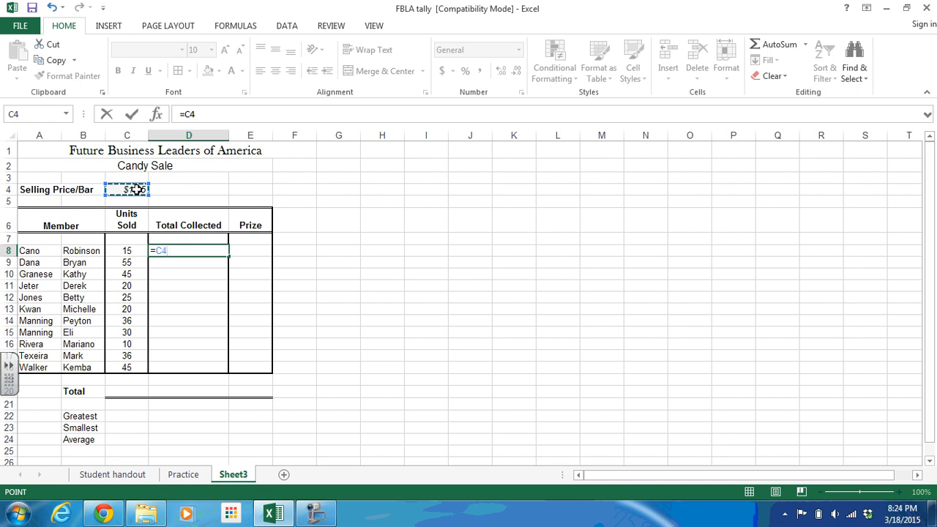
type("*")
left_click(136, 250)
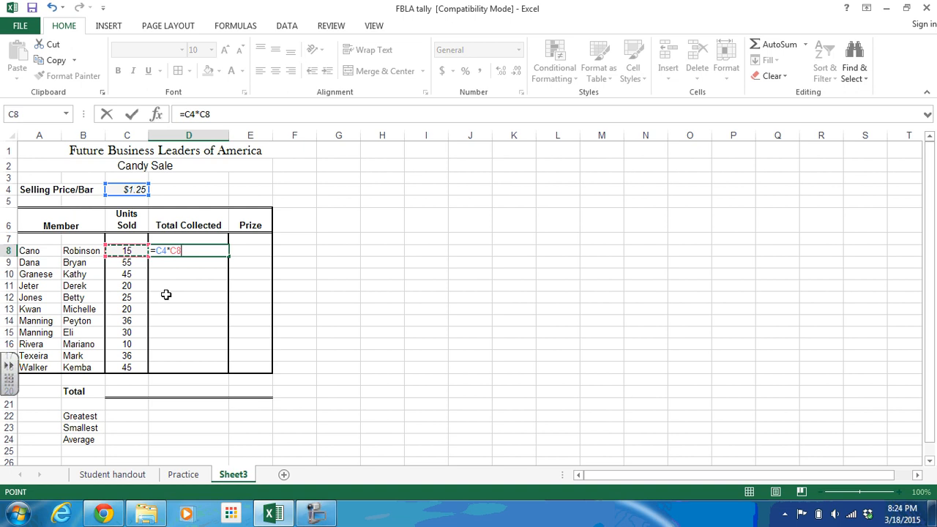
key("Return")
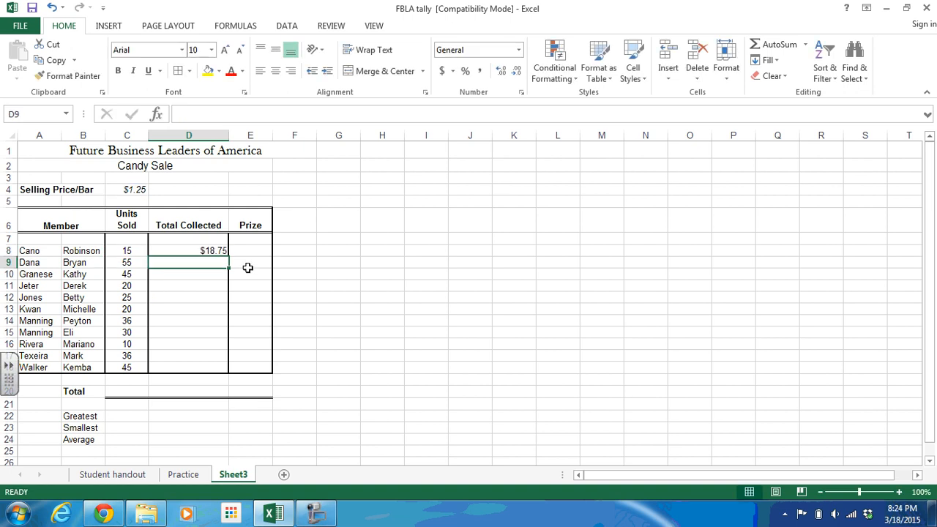
Try filling the relative formula from D8 down through D18, and check the cells it refers to.
left_click(218, 248)
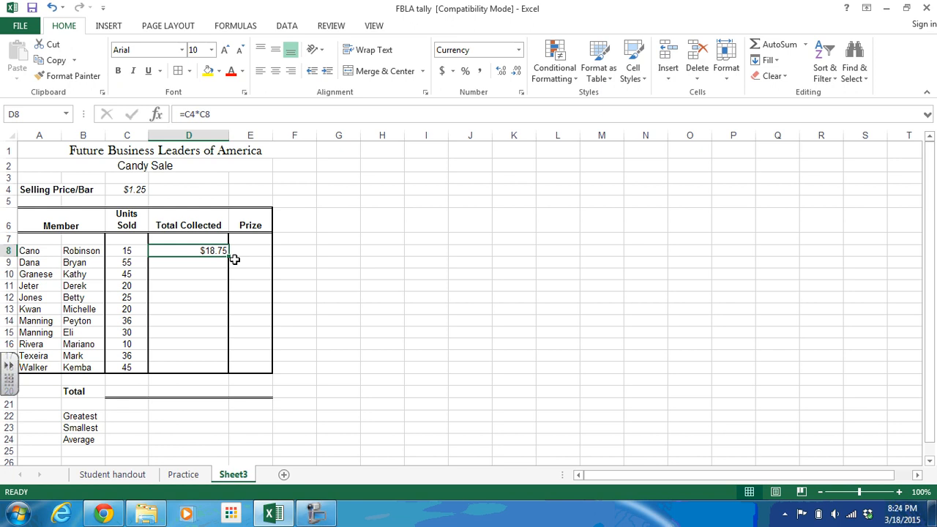
left_click_drag(230, 256, 217, 376)
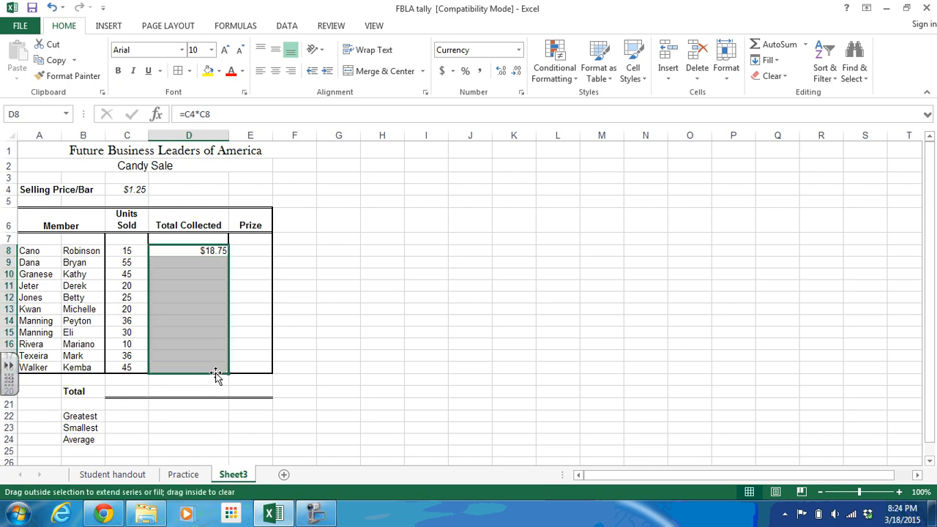
left_click(345, 378)
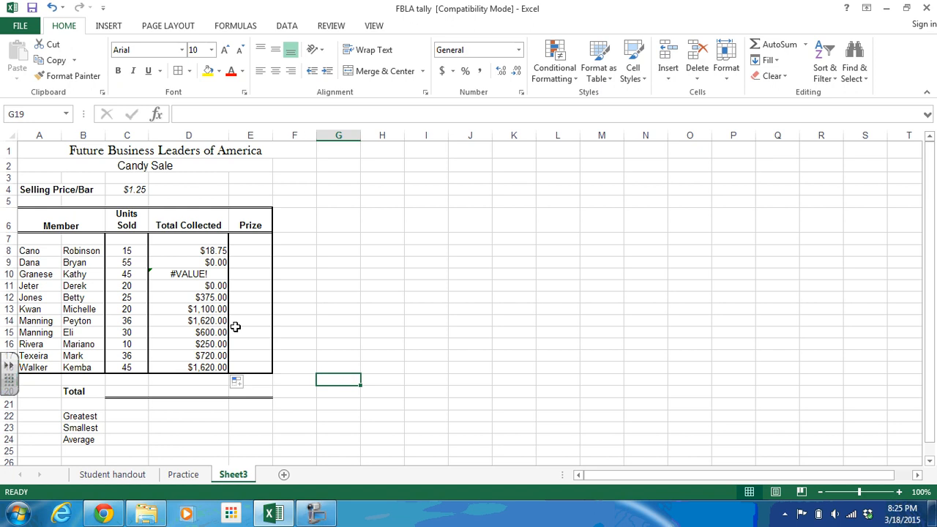
left_click(211, 251)
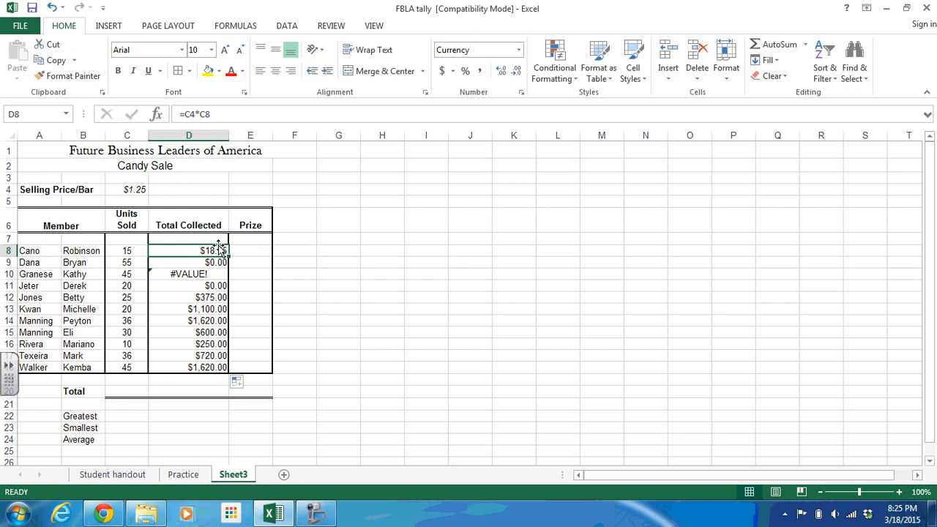
left_click(137, 189)
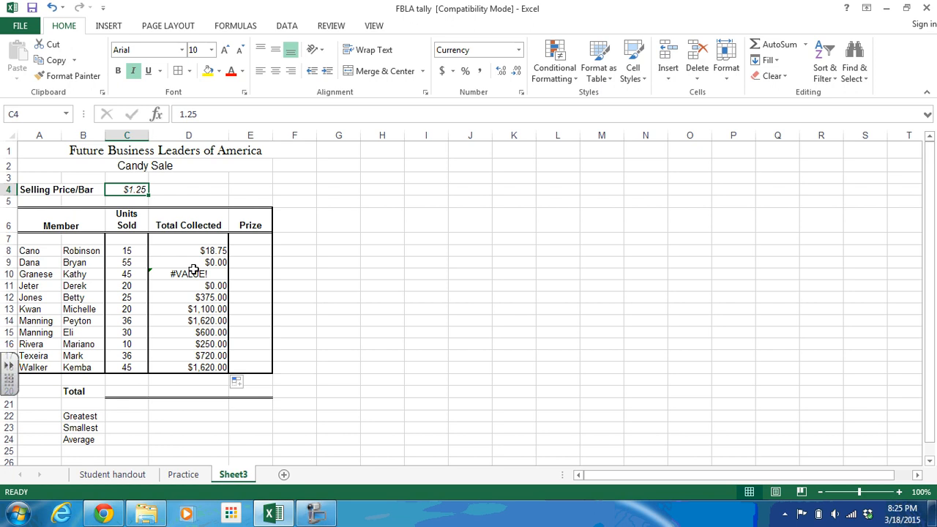
Make the selling price reference absolute in D8 so the formula reads =$C$4*C8.
left_click(207, 250)
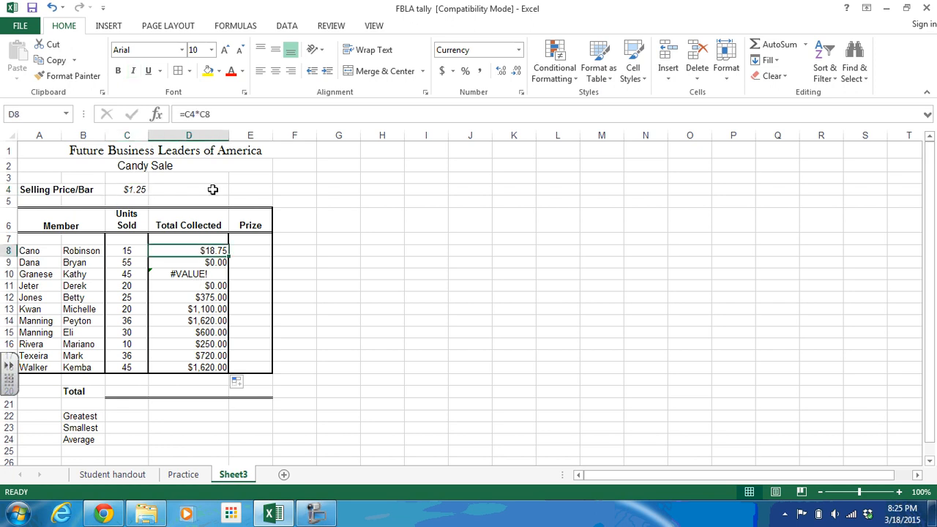
left_click(187, 113)
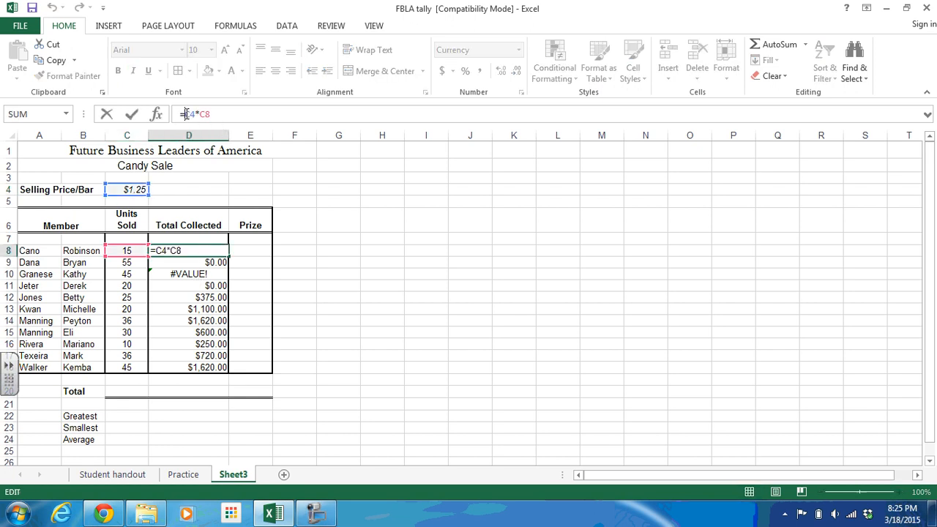
type("$")
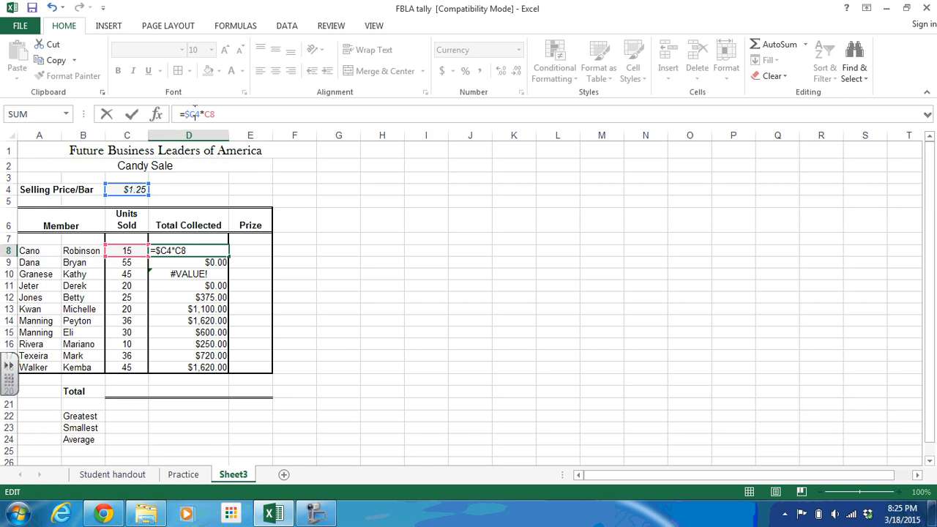
left_click(194, 114)
type("$")
key("Return")
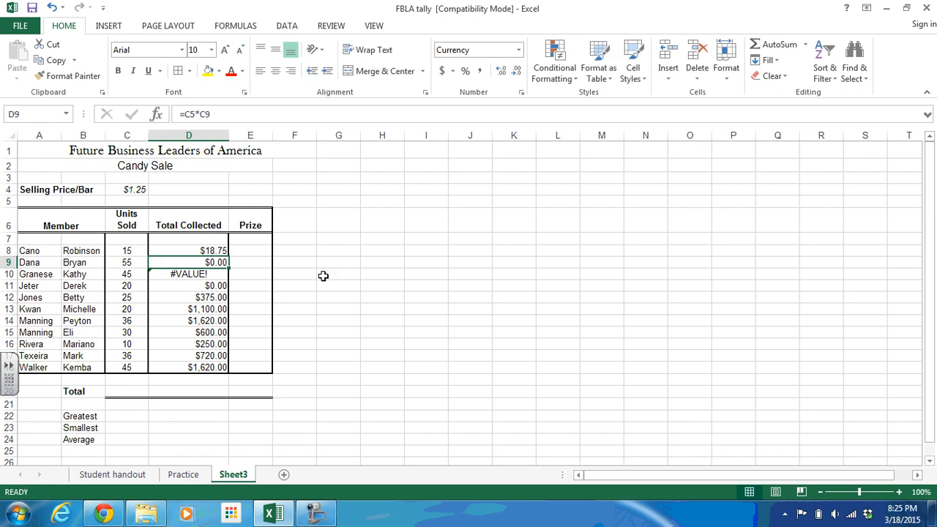
Fill the corrected D8 formula down through D18 and center the amounts in their cells.
left_click(218, 251)
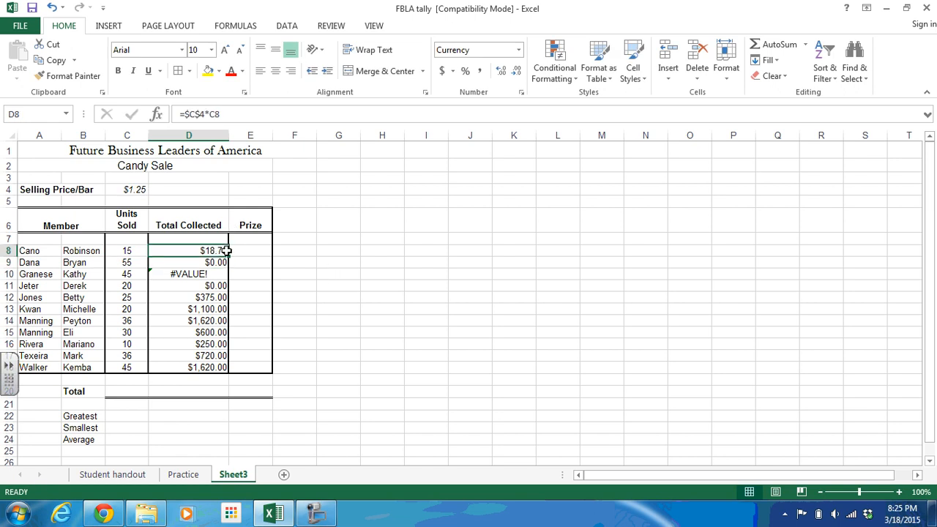
left_click_drag(228, 257, 218, 376)
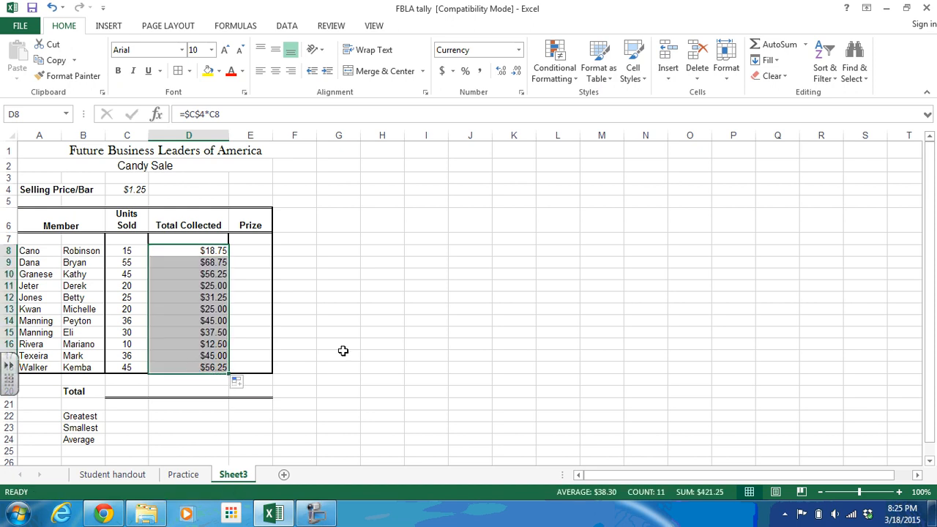
left_click(276, 71)
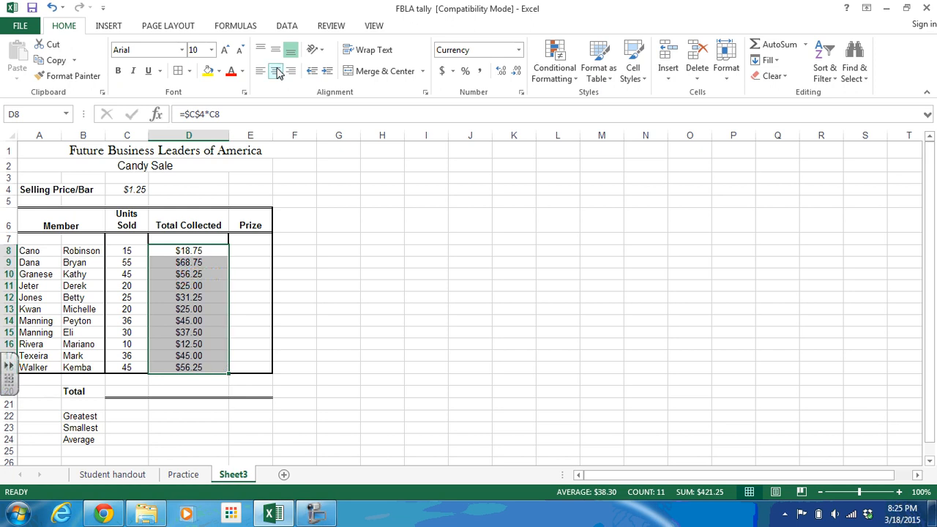
left_click(293, 250)
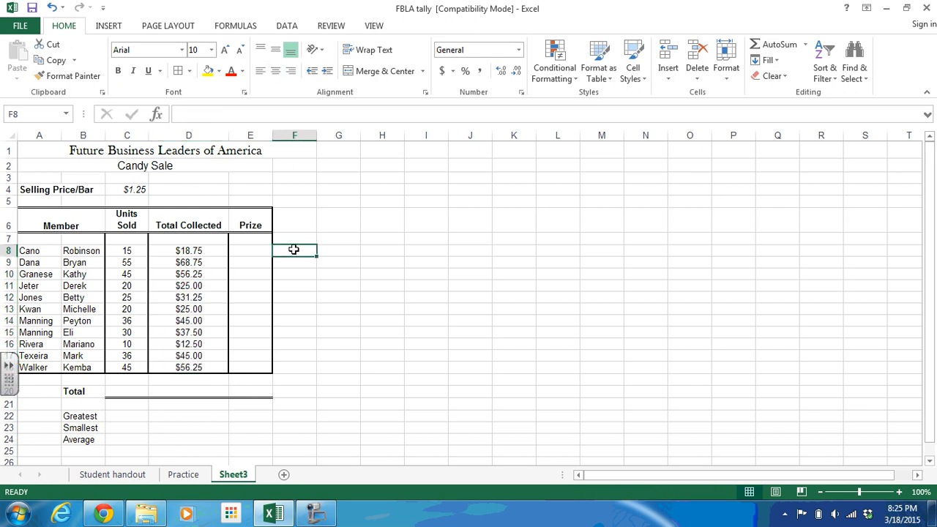
Total the units sold in C20 with =SUM(C8:C19) and fill the formula across to D20 for the total collected.
left_click(120, 390)
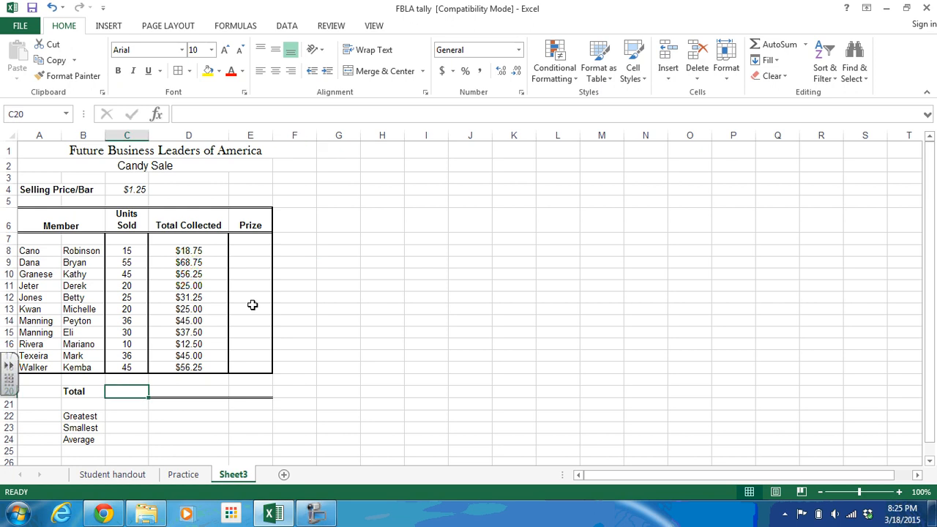
left_click(774, 48)
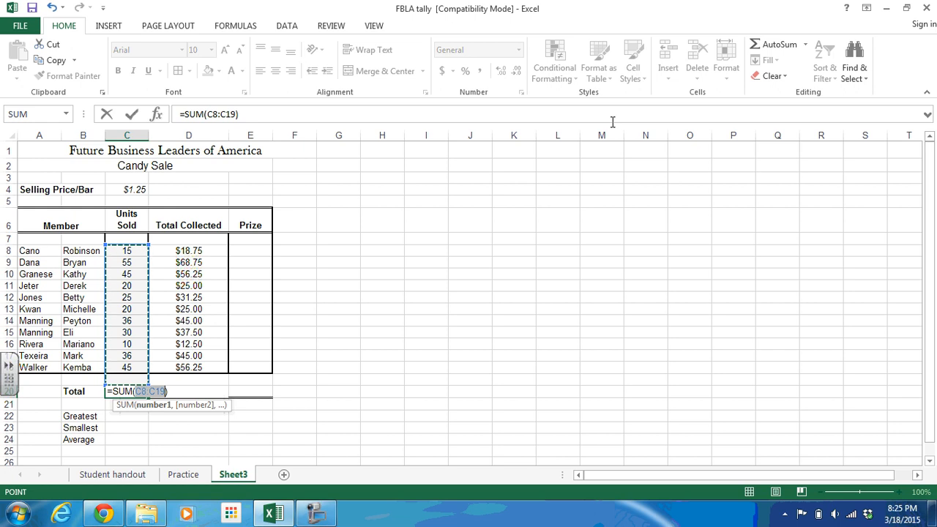
key("Return")
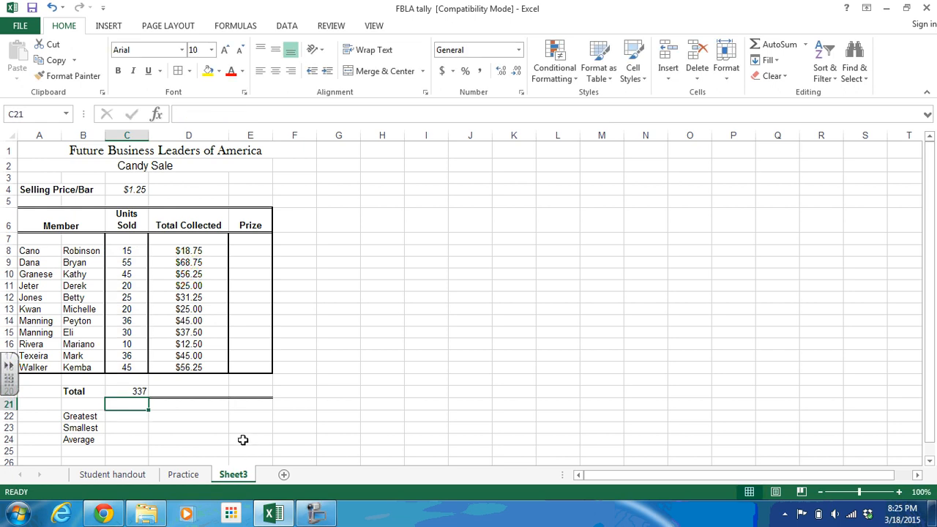
left_click(244, 426)
left_click(136, 389)
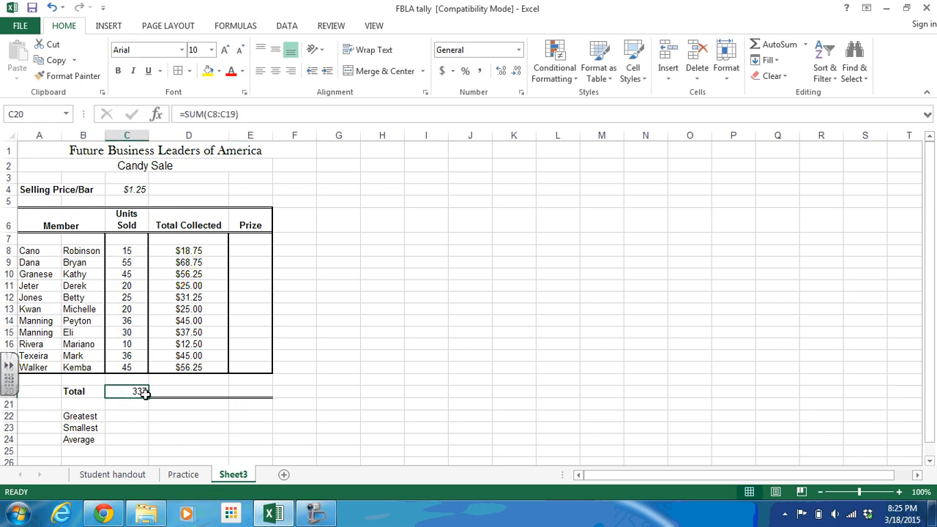
left_click_drag(149, 398, 233, 391)
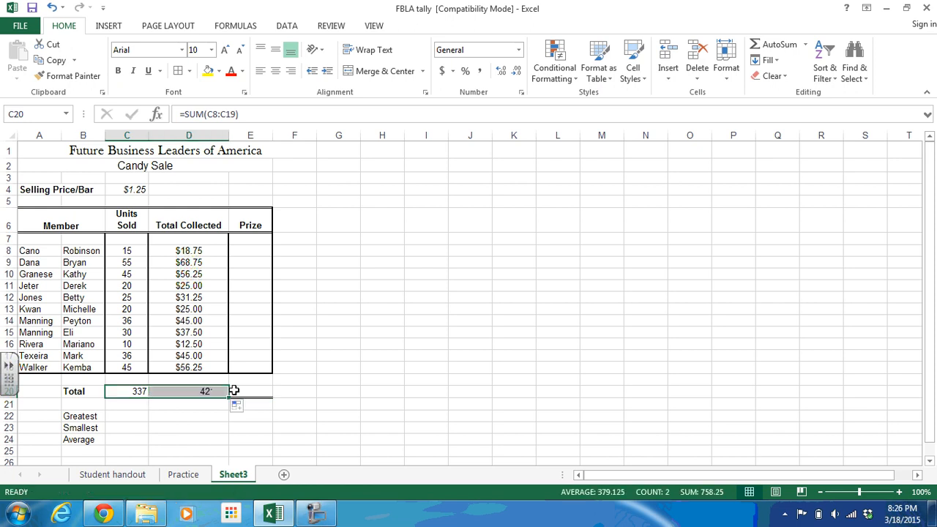
Format the Total Collected sum in D20 as Currency.
left_click(190, 392)
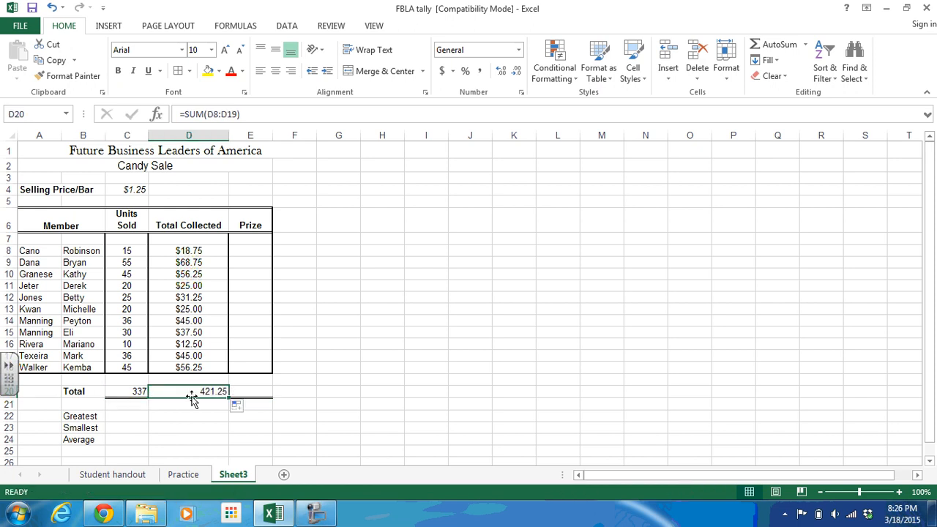
left_click(518, 50)
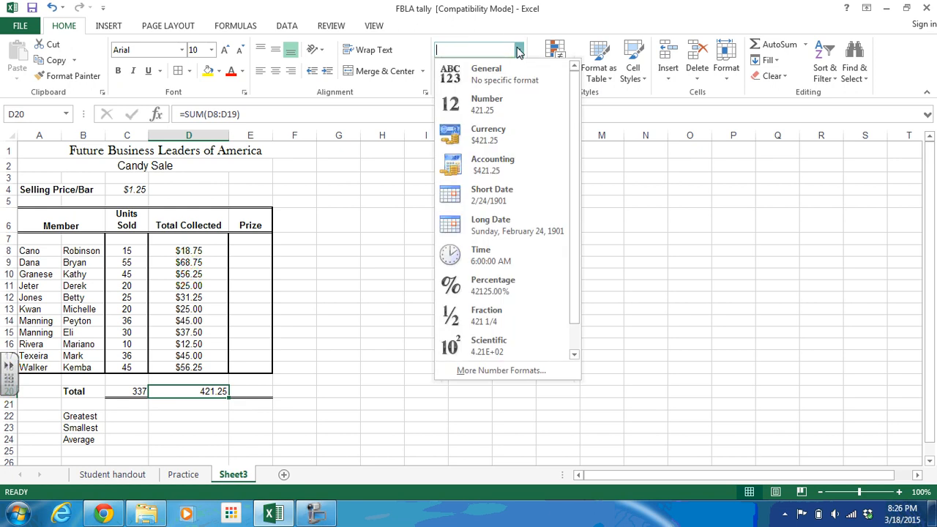
left_click(492, 140)
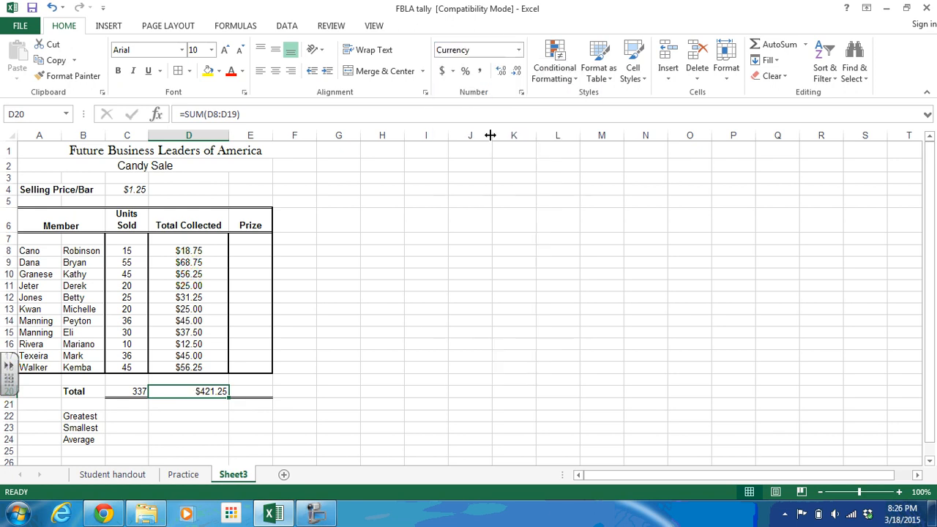
left_click(355, 319)
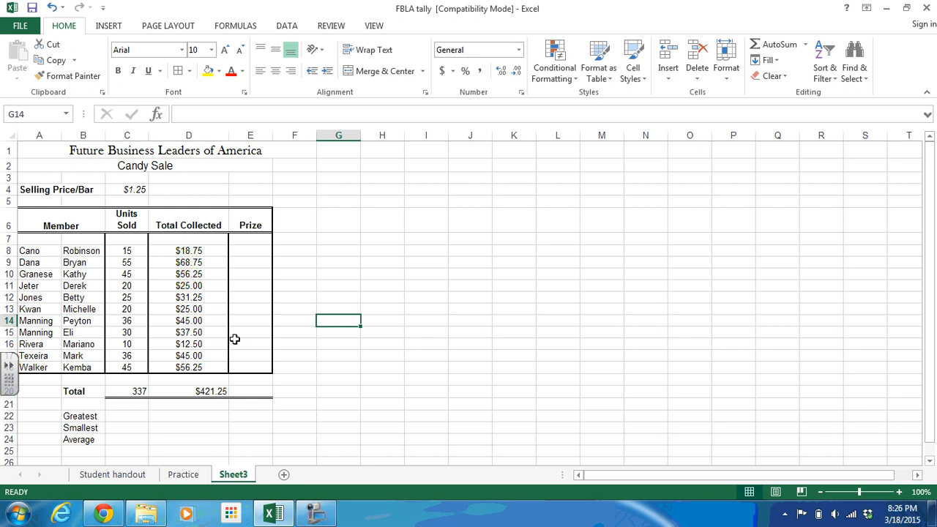
Enter =MAX(C8:C18) in C22 for the greatest units sold and fill it across to D22.
left_click(135, 415)
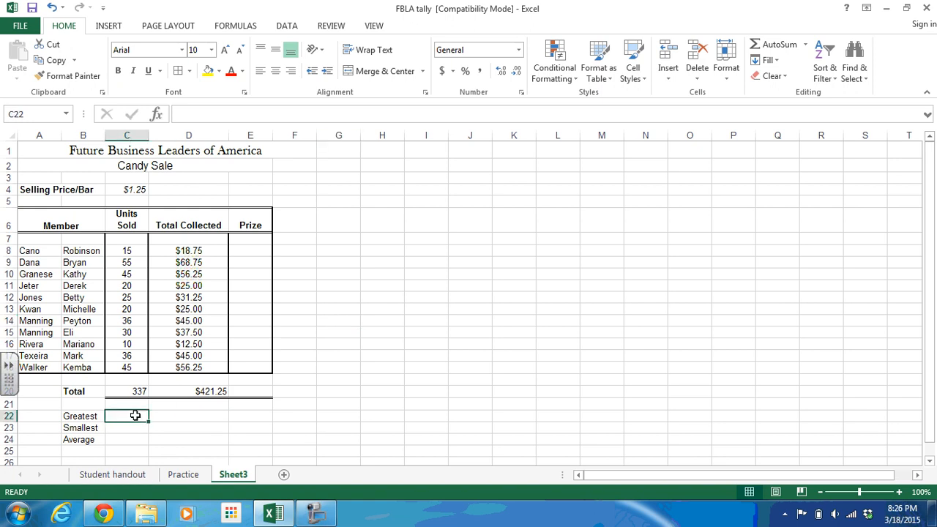
left_click(806, 46)
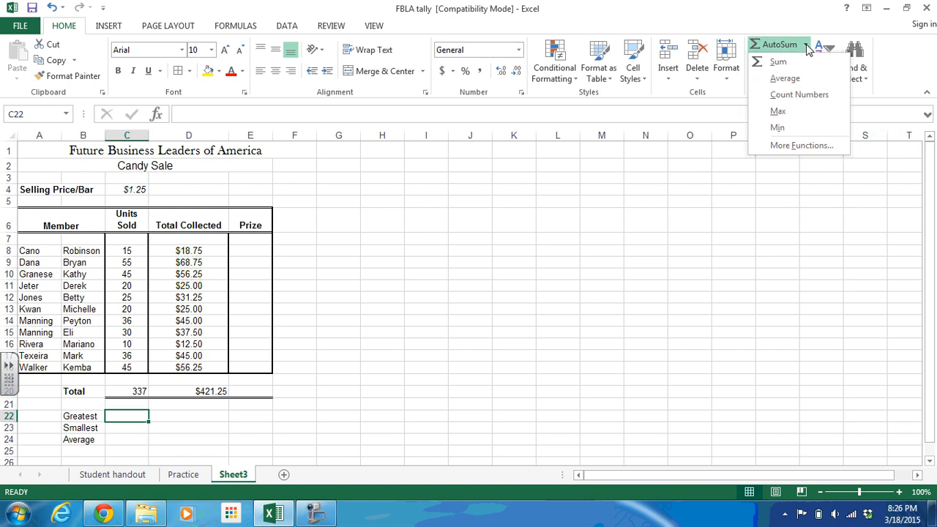
left_click(778, 111)
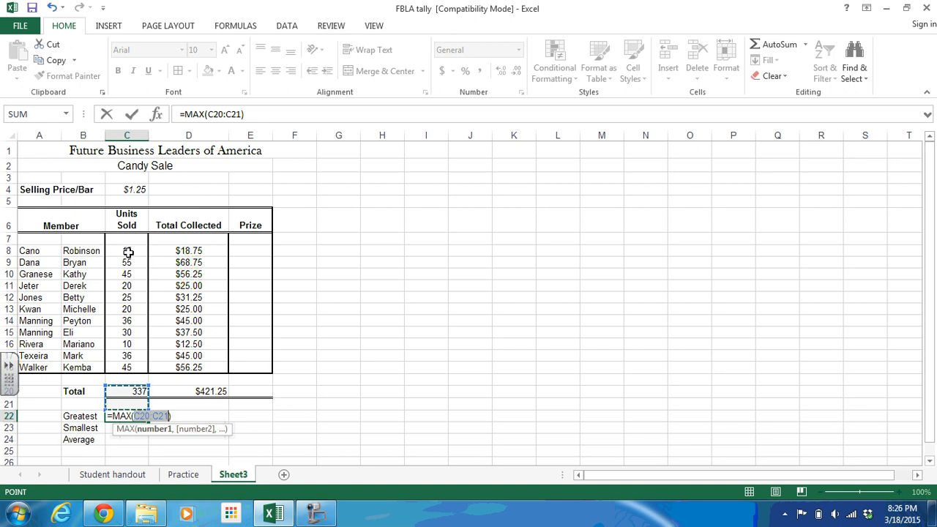
left_click_drag(128, 252, 128, 368)
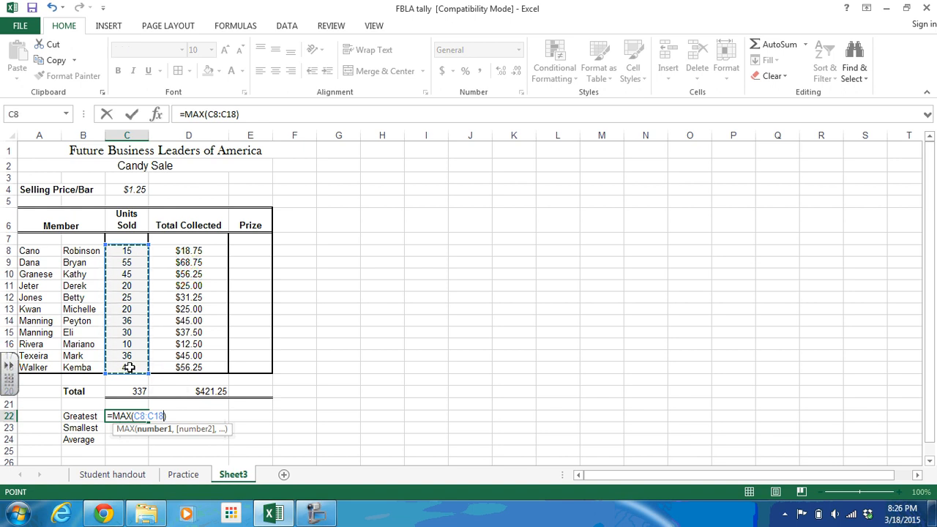
key("Return")
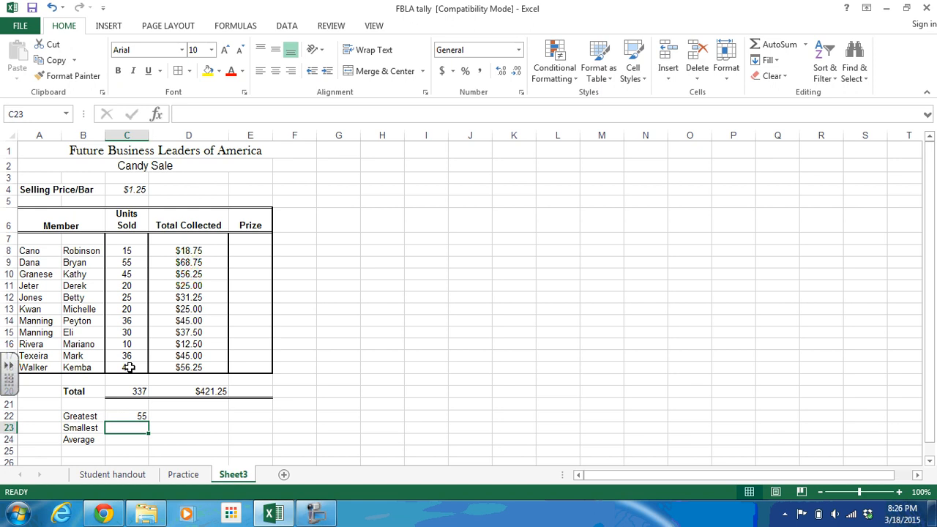
left_click(132, 414)
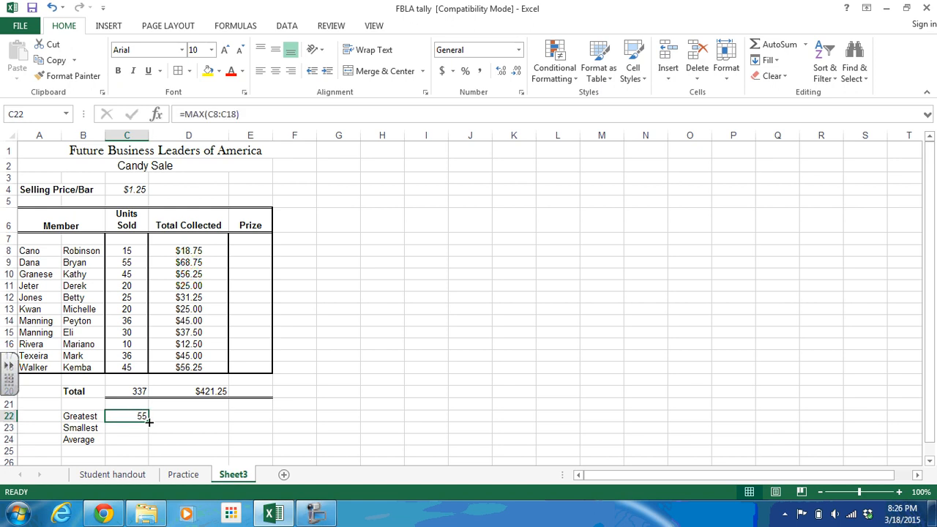
left_click_drag(148, 422, 210, 435)
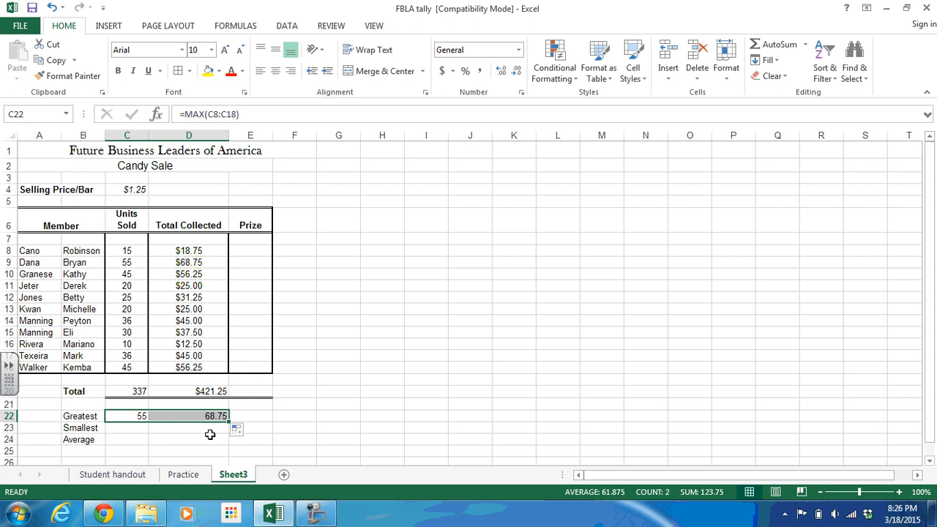
left_click(209, 433)
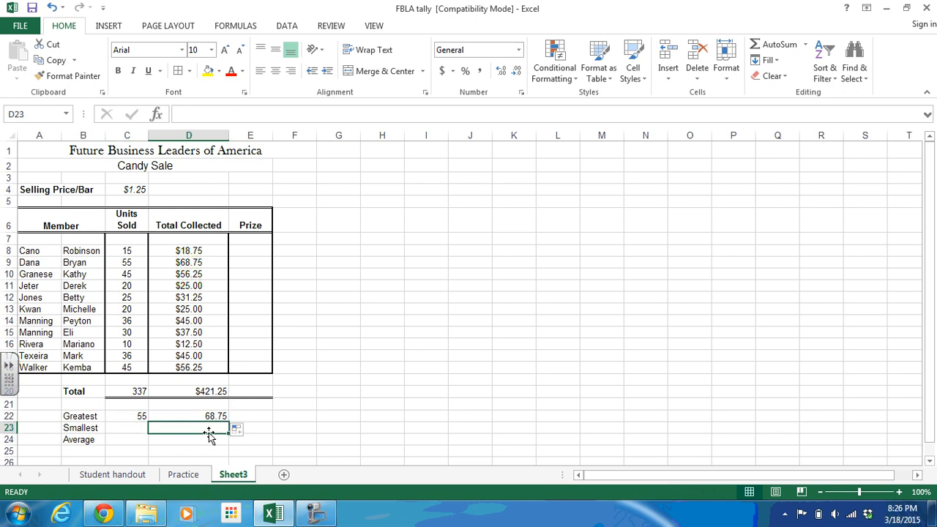
Enter =MIN(C8:C18) in C23 for the smallest units sold and fill it across to D23.
left_click(114, 426)
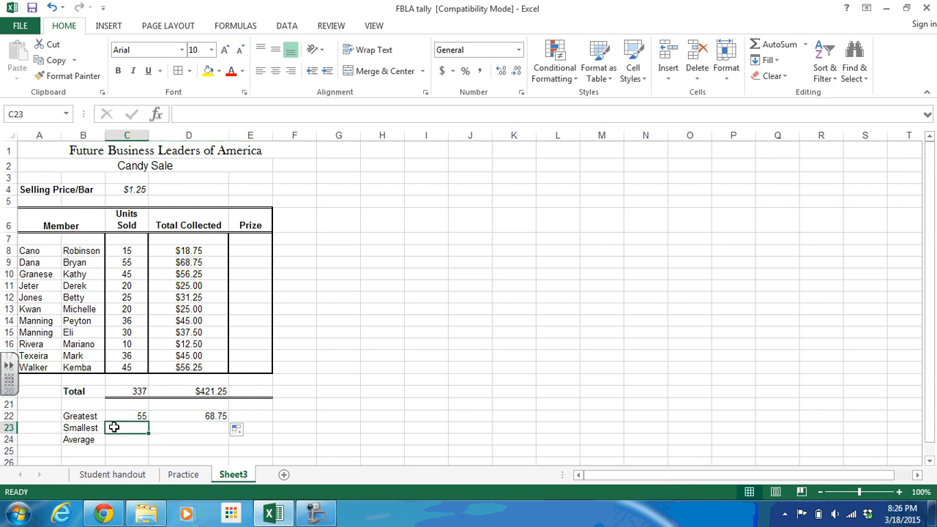
left_click(805, 45)
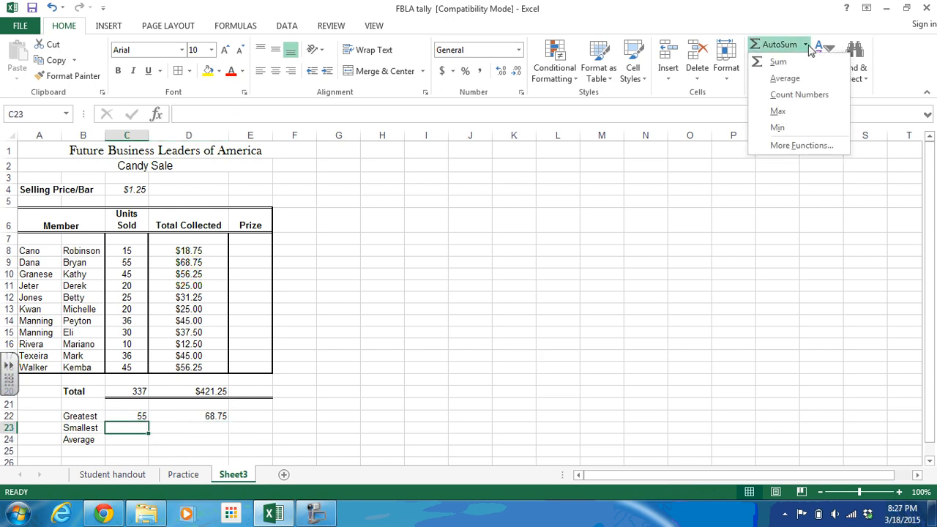
left_click(777, 128)
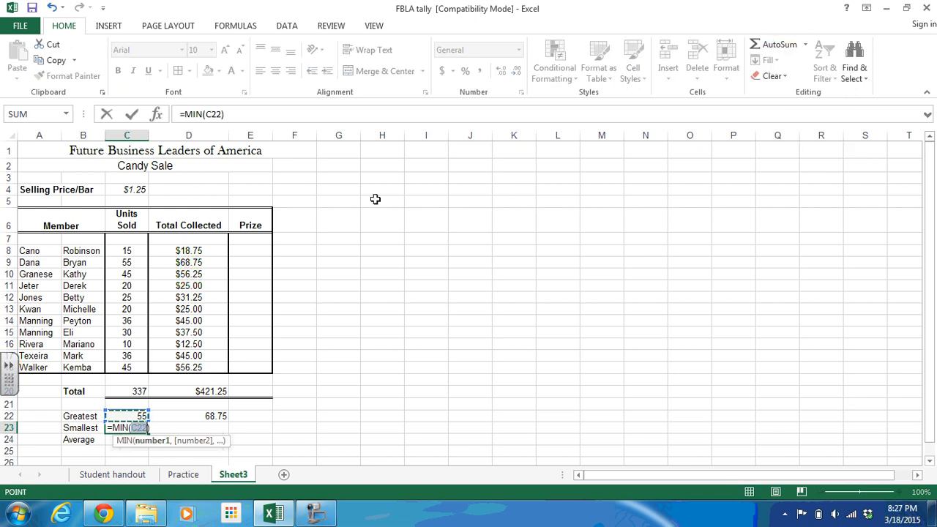
left_click_drag(129, 250, 139, 371)
key("Return")
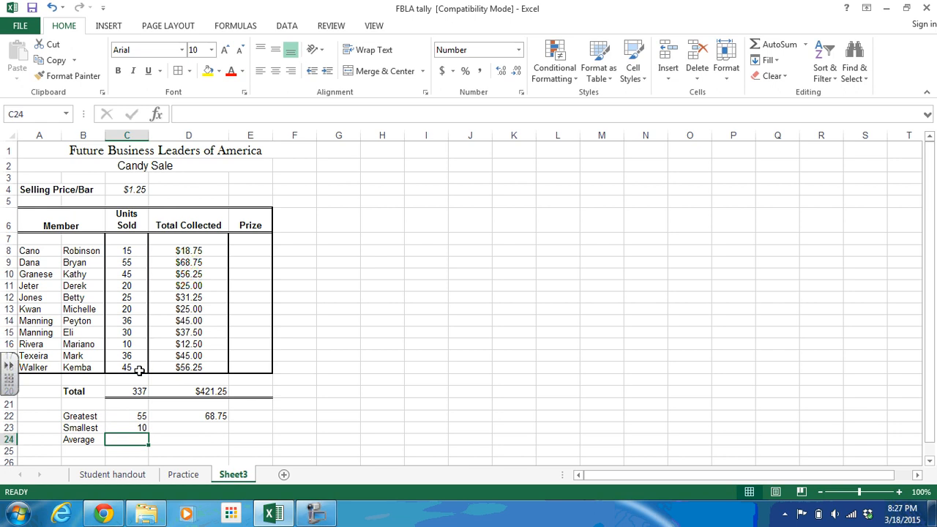
left_click(139, 428)
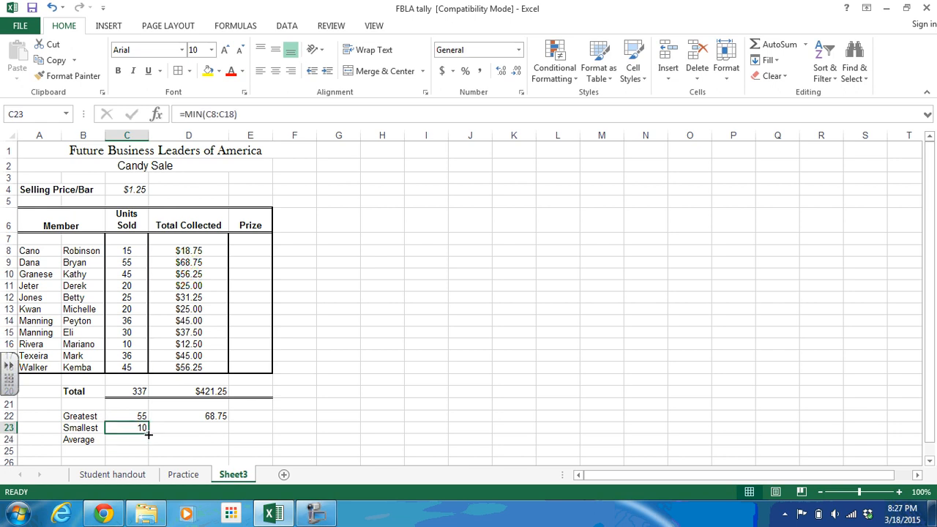
left_click_drag(149, 432, 225, 428)
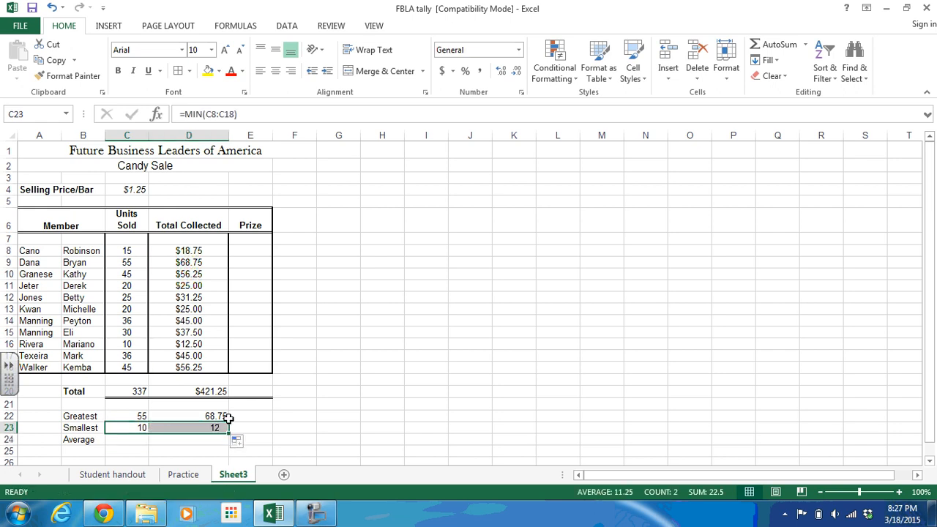
left_click(126, 441)
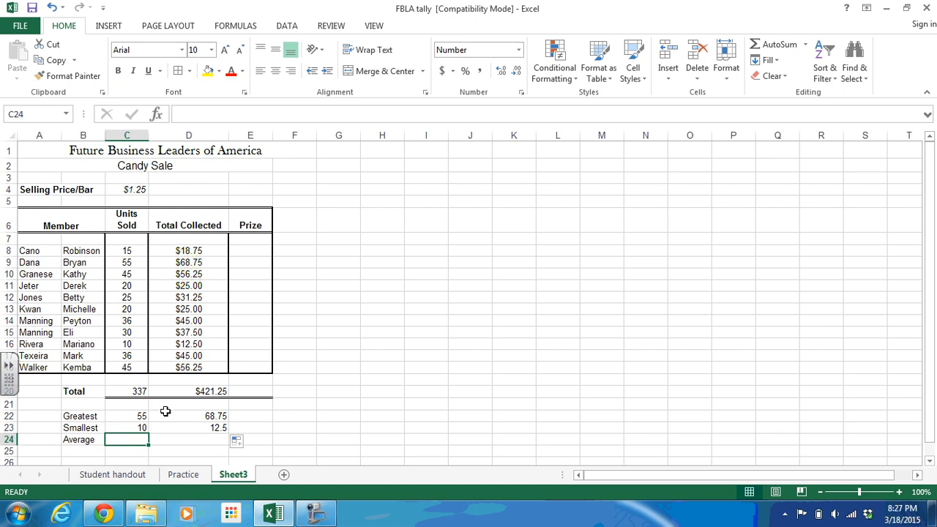
Format the greatest and smallest collected amounts in D22:D23 as Currency.
left_click(134, 417)
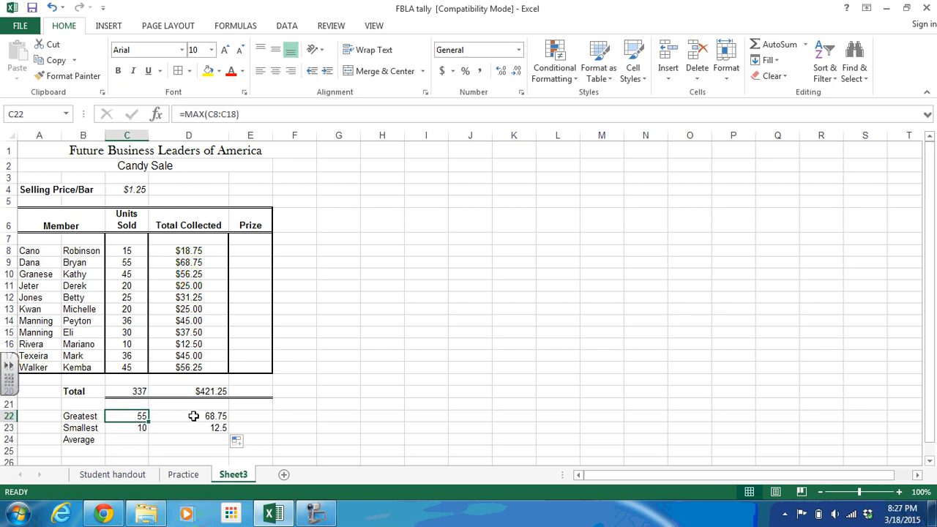
left_click_drag(193, 416, 194, 427)
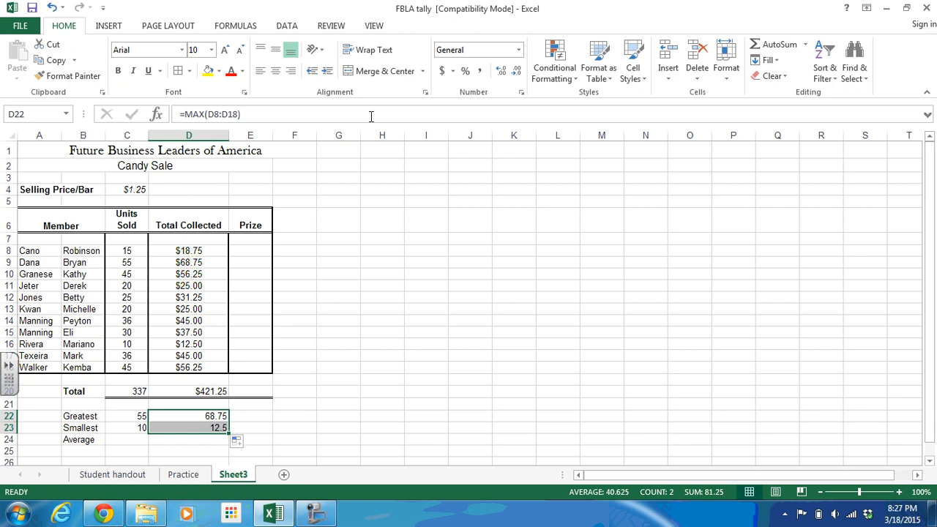
left_click(518, 49)
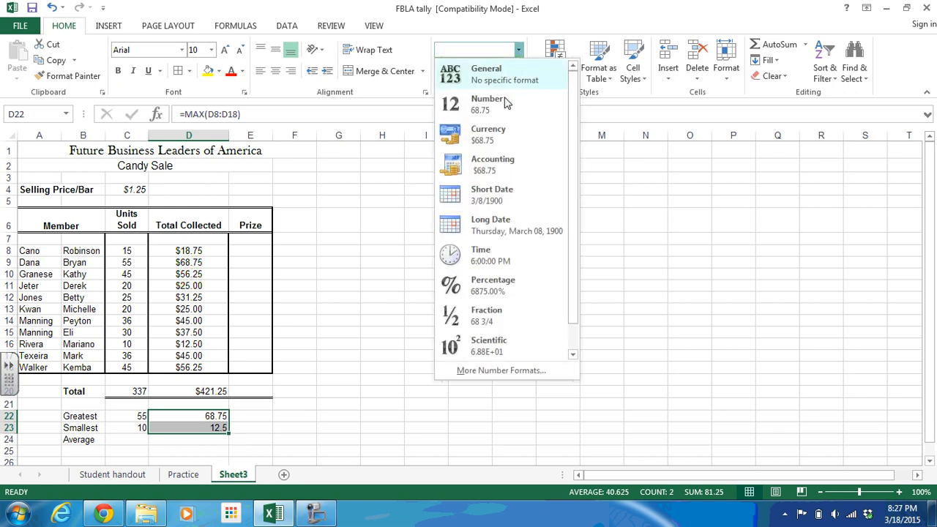
left_click(504, 134)
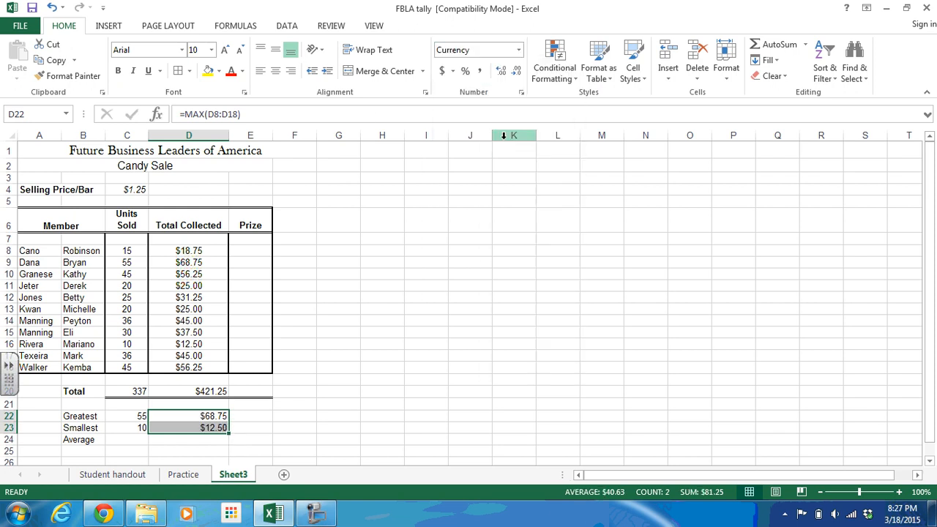
Center the total and summary cells C20:D24 horizontally, and widen the Prize column E.
left_click(267, 403)
left_click_drag(129, 390, 204, 440)
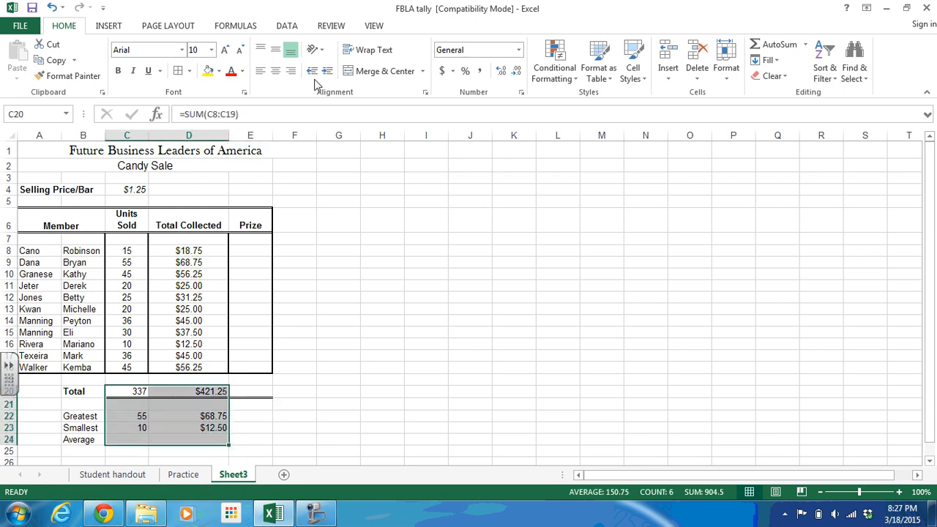
left_click(276, 71)
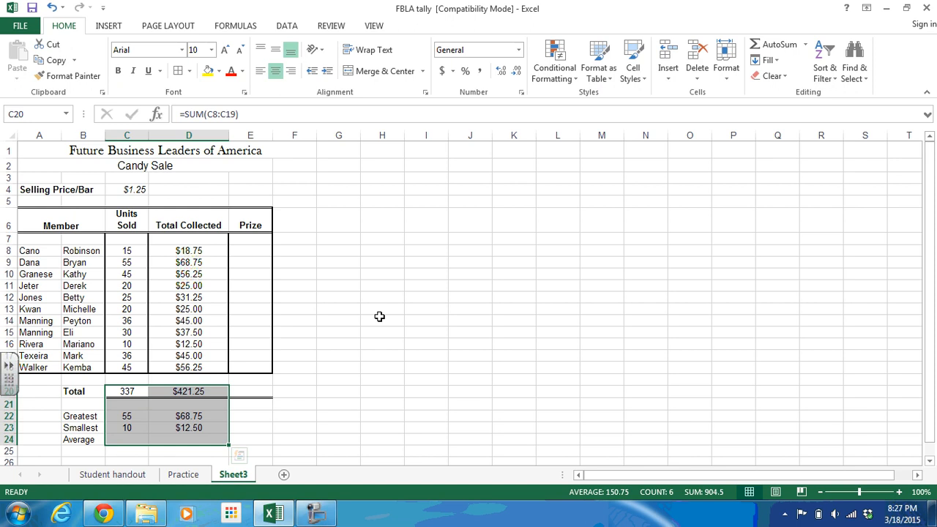
left_click(360, 344)
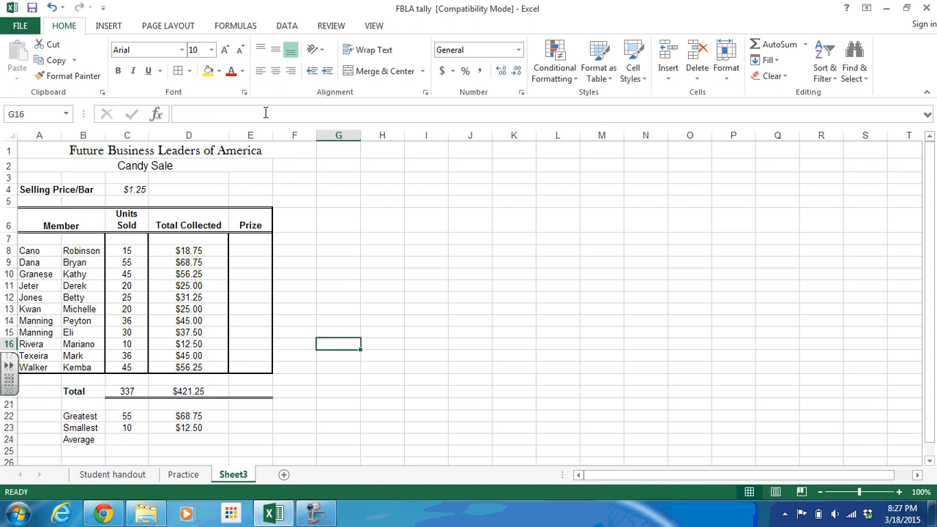
left_click_drag(271, 135, 295, 139)
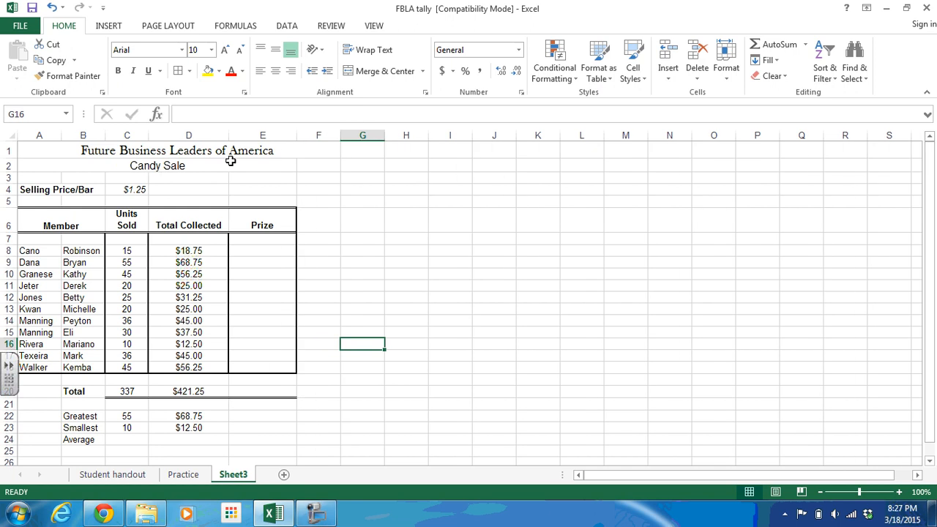
Begin inserting a function in E8, the first member's Prize cell, and list the functions of all categories.
left_click(261, 237)
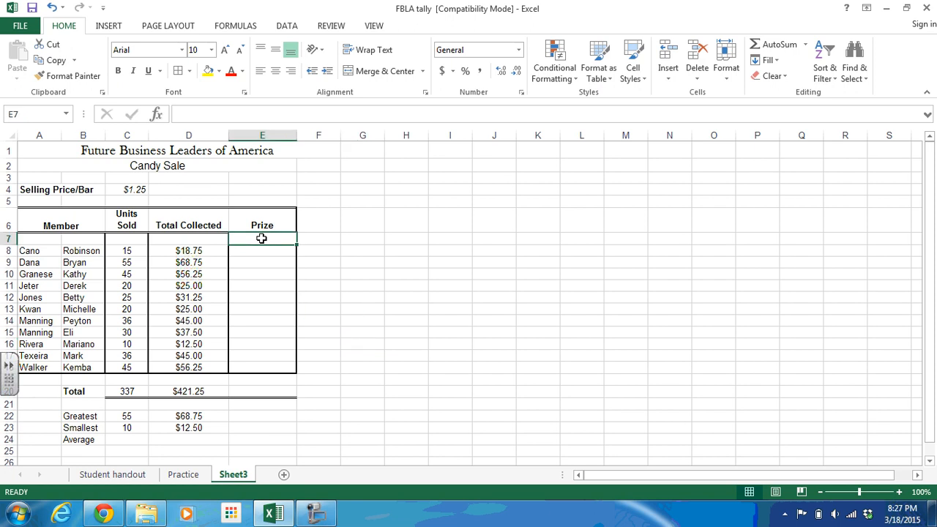
left_click(251, 253)
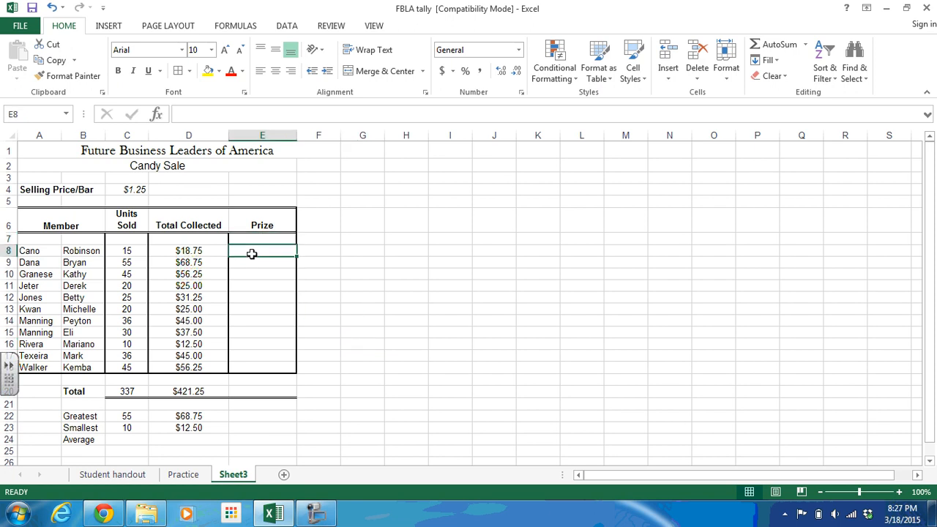
left_click(806, 46)
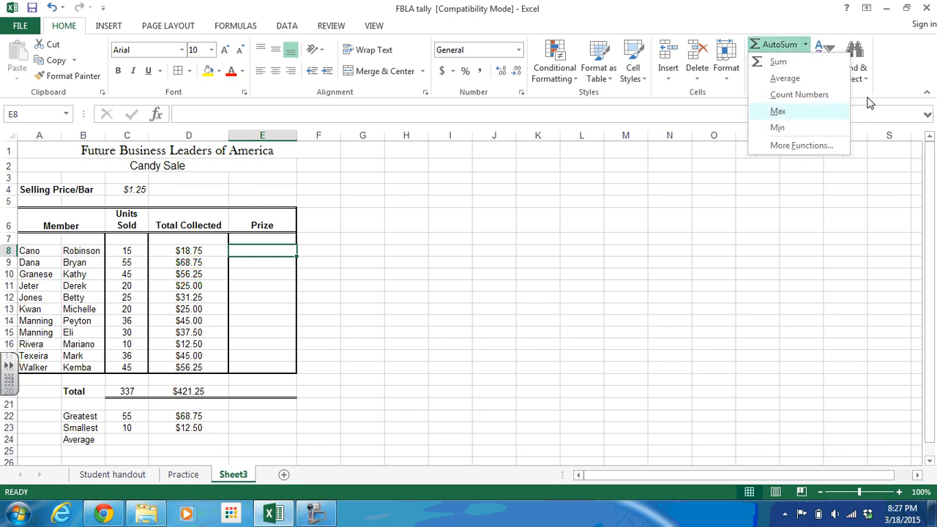
left_click(794, 150)
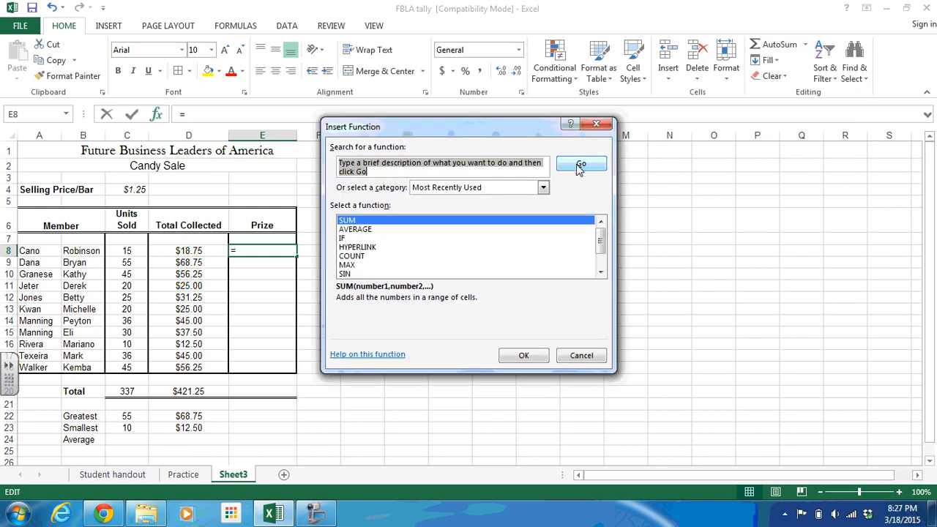
left_click(543, 187)
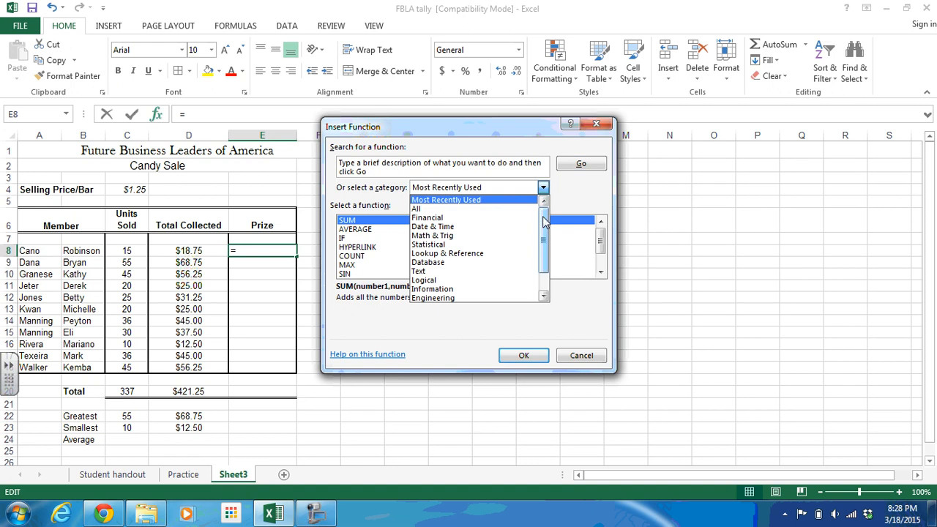
mouse_move(543, 221)
left_mouse_down()
mouse_move(538, 253)
mouse_move(540, 208)
left_mouse_up()
left_click(496, 214)
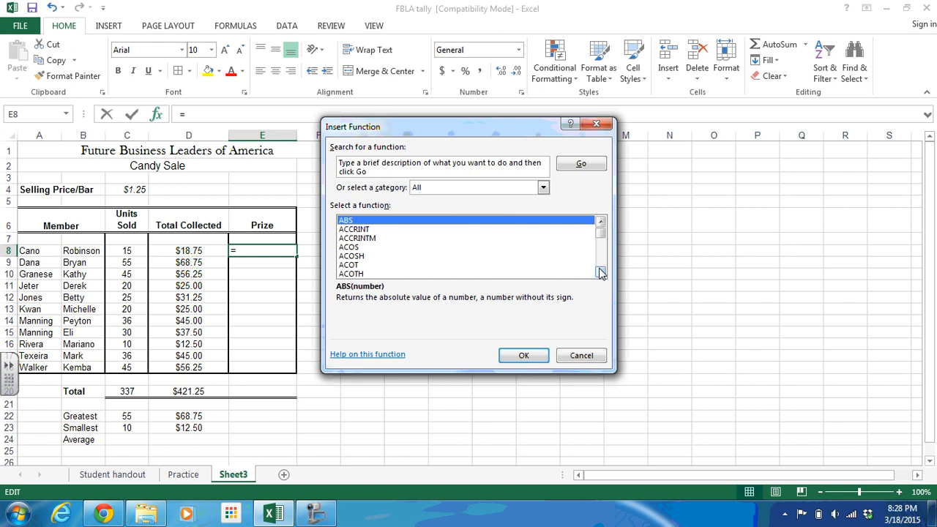
left_click_drag(600, 272, 600, 272)
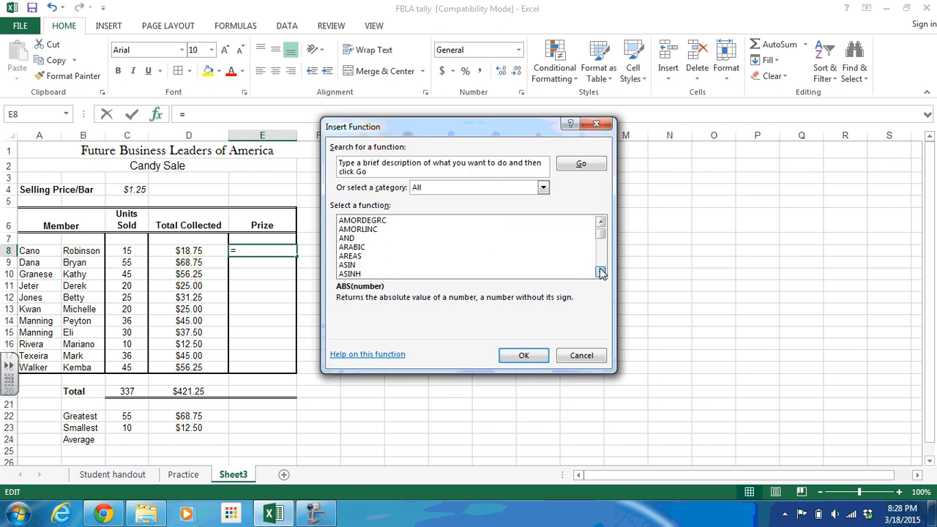
Search the function list for "if" and insert the IF function into E8.
left_click_drag(389, 173, 341, 163)
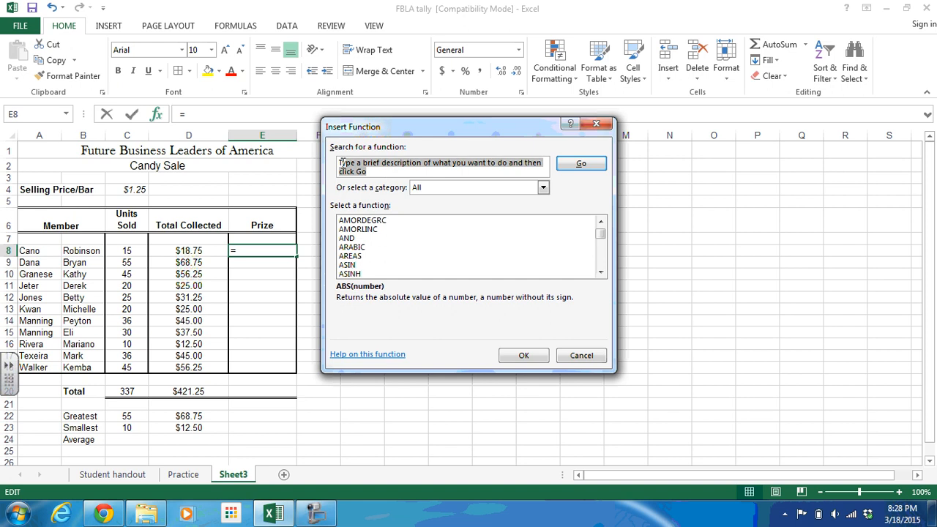
key("BackSpace")
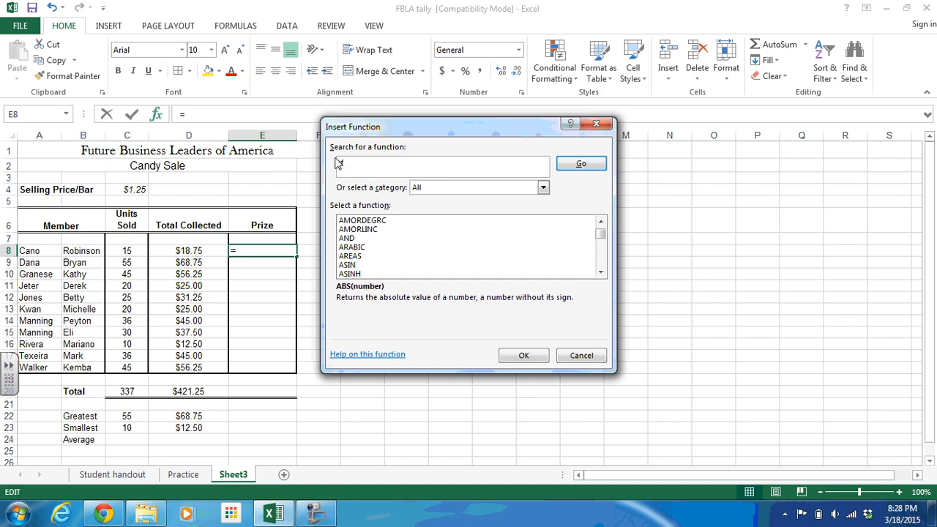
type("if")
left_click(594, 163)
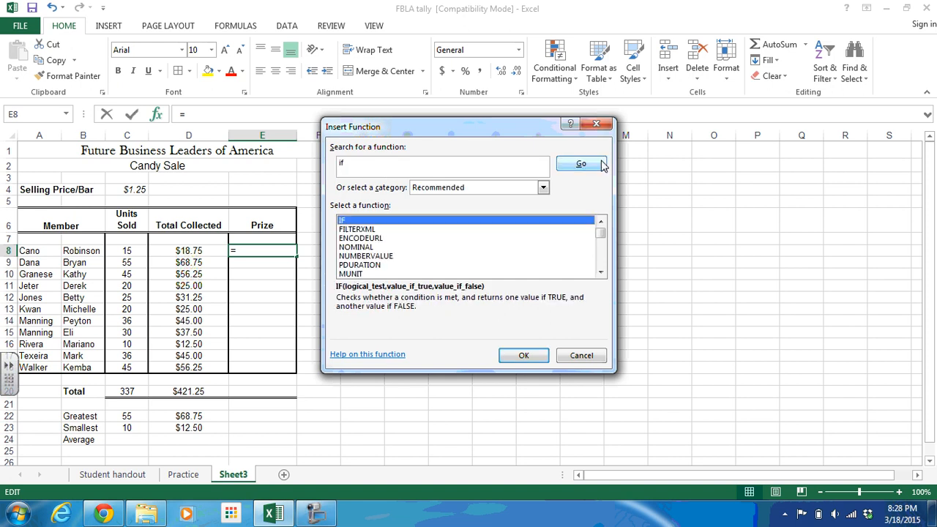
double_click(361, 224)
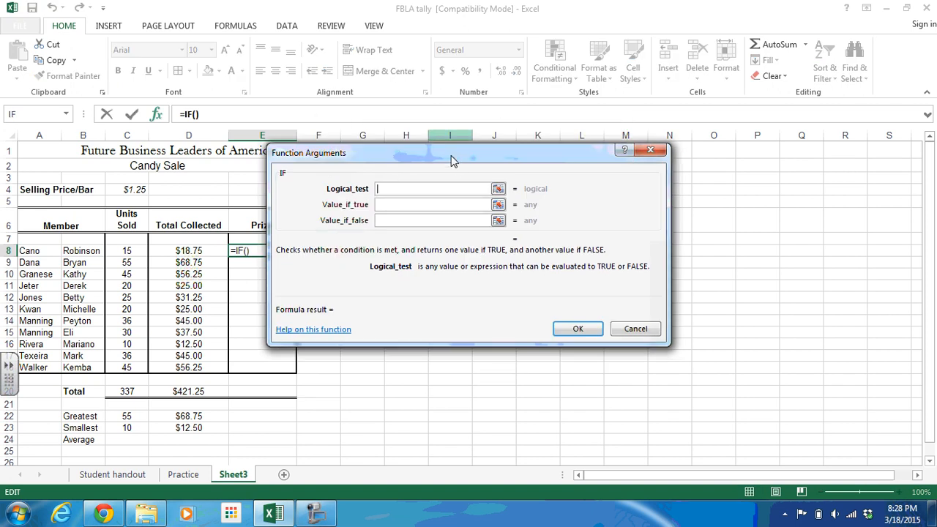
Set the IF function's logical test to C8>=35, keeping the worksheet data uncovered.
left_click_drag(451, 160, 472, 155)
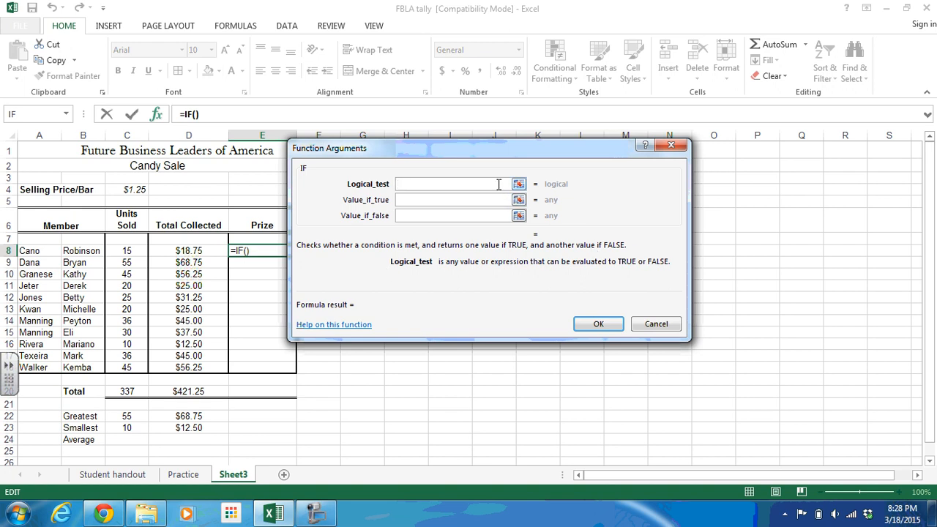
left_click_drag(491, 153, 553, 151)
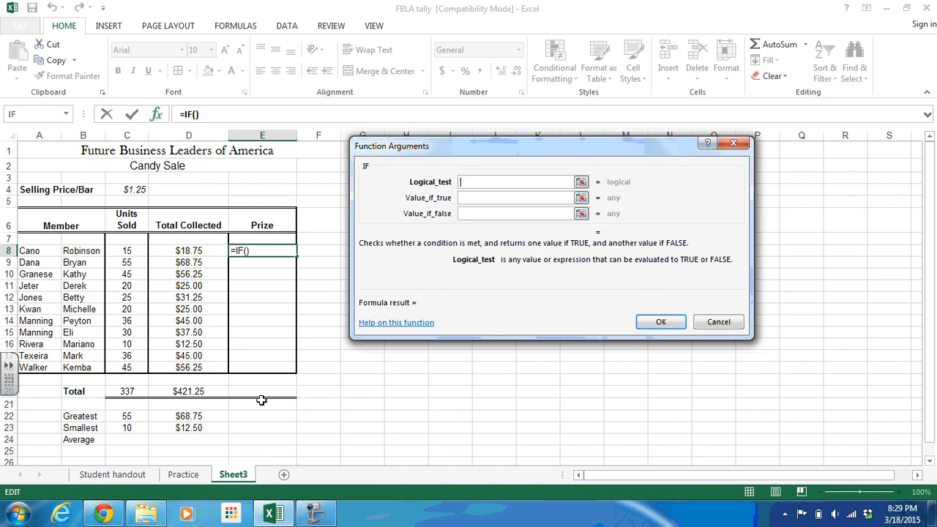
mouse_move(147, 517)
left_click(130, 251)
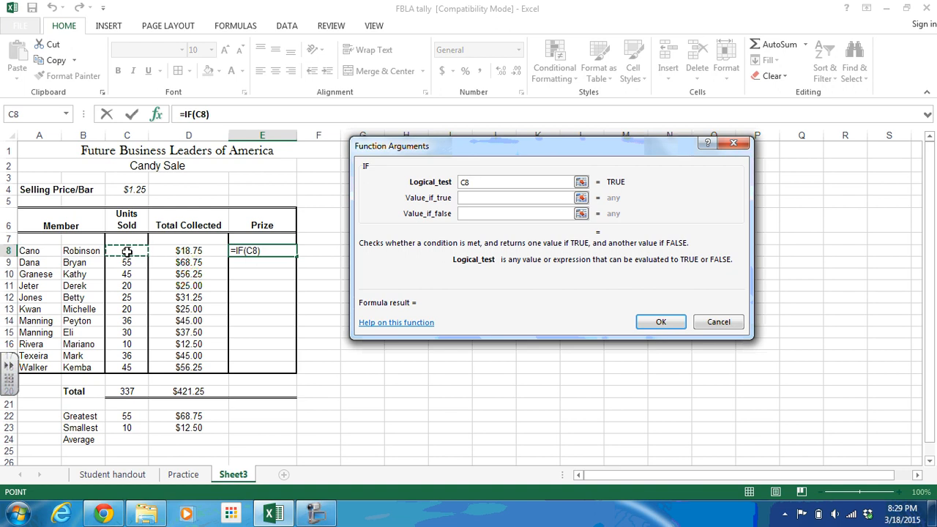
type(">")
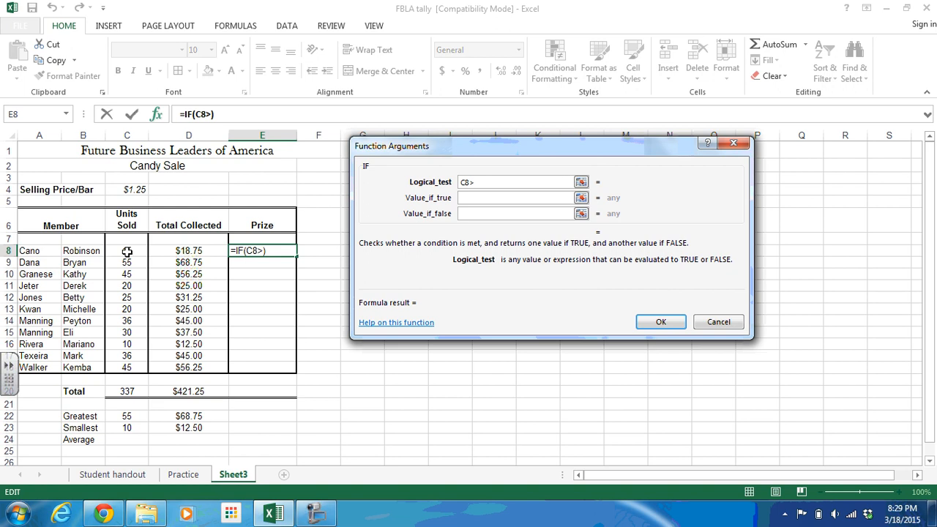
type("=35")
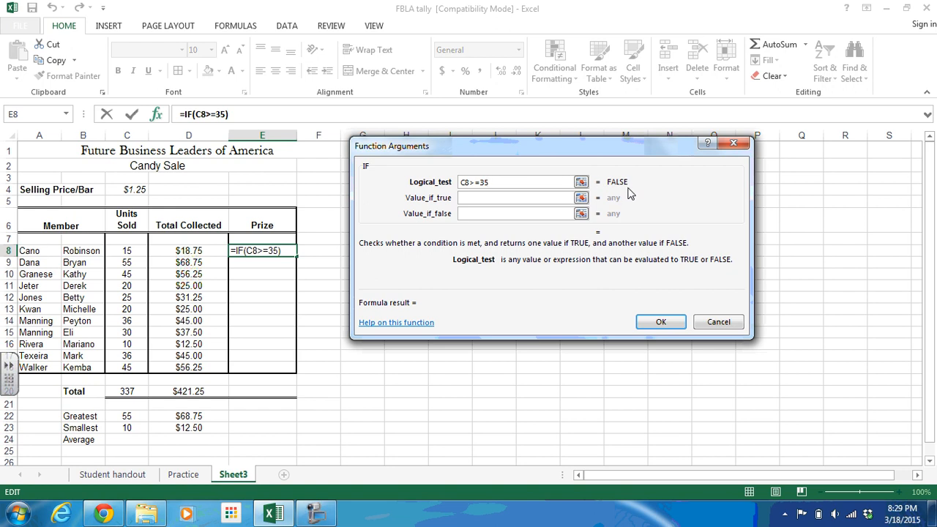
Set the IF function's true value to "PRIZE" and its false value to empty text "", and enter the formula in E8.
left_click(490, 199)
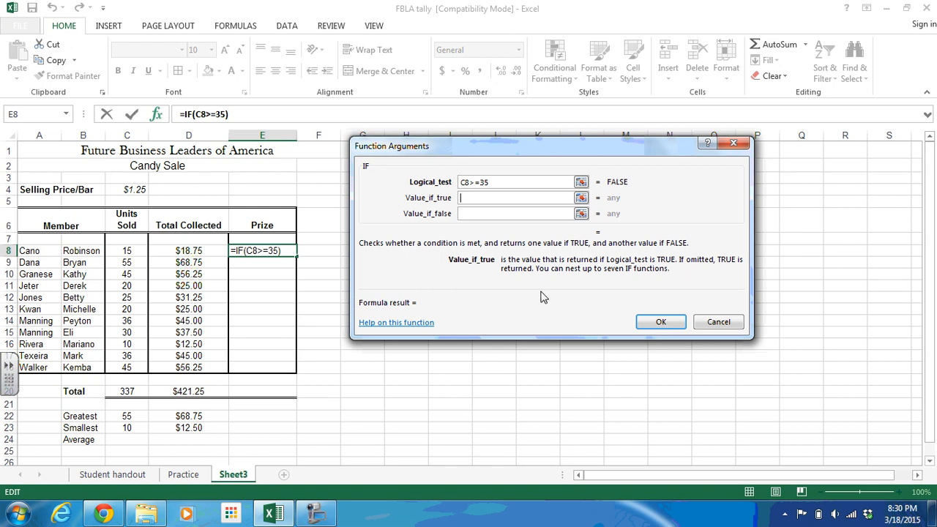
type("\"")
key("Caps_Lock")
type("PRIZE")
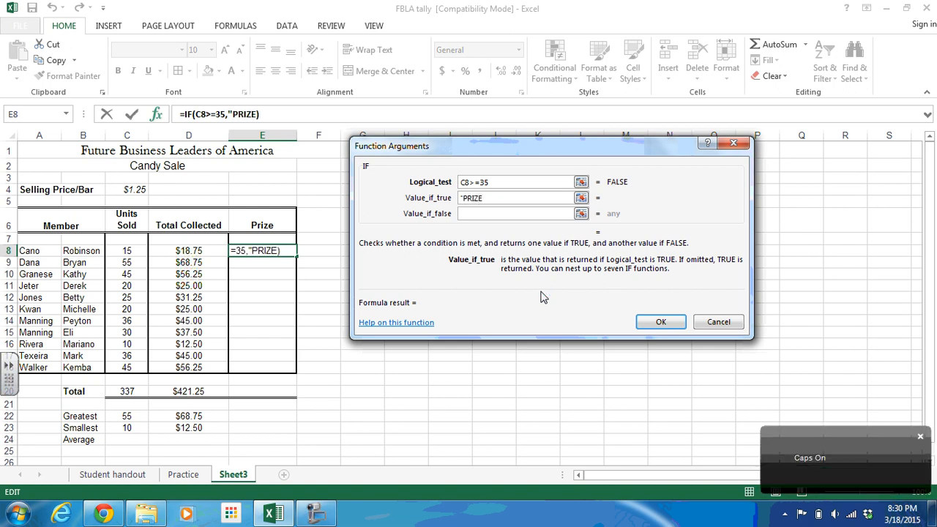
type("\"")
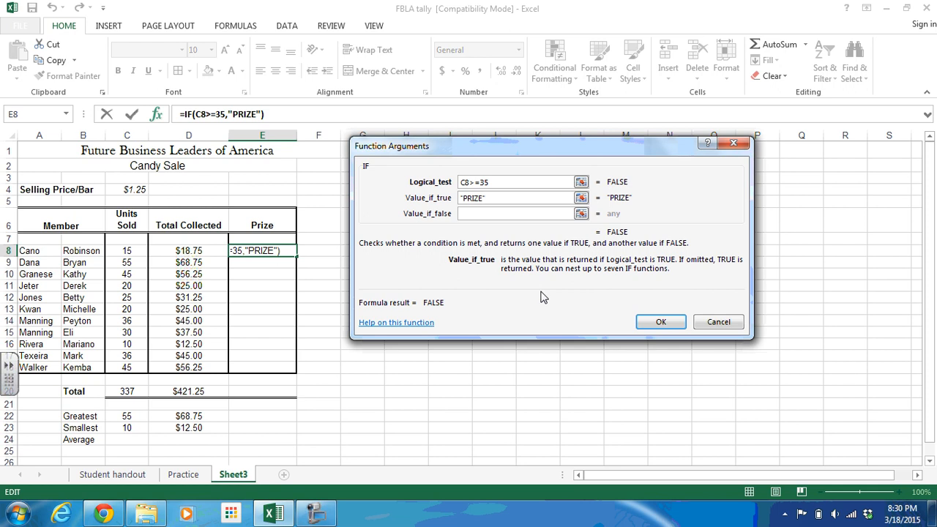
left_click(503, 215)
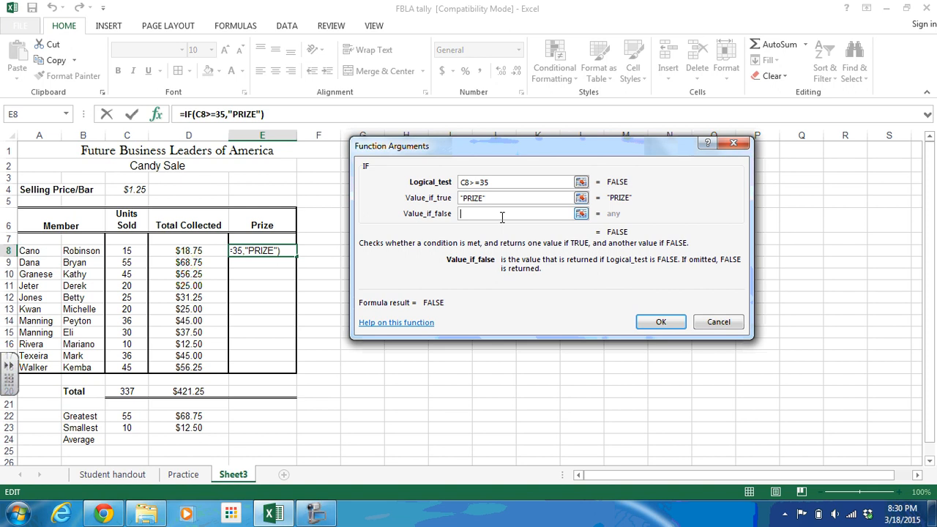
type("\"\"")
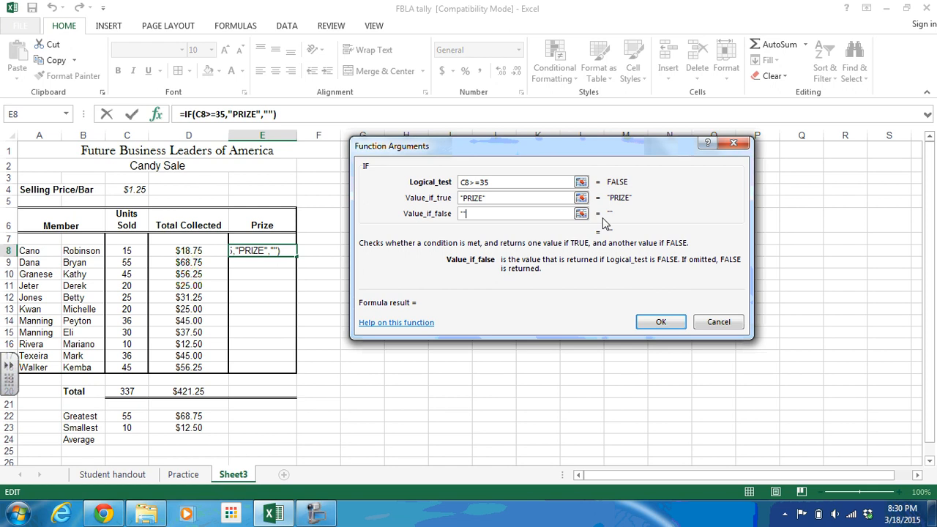
left_click(660, 322)
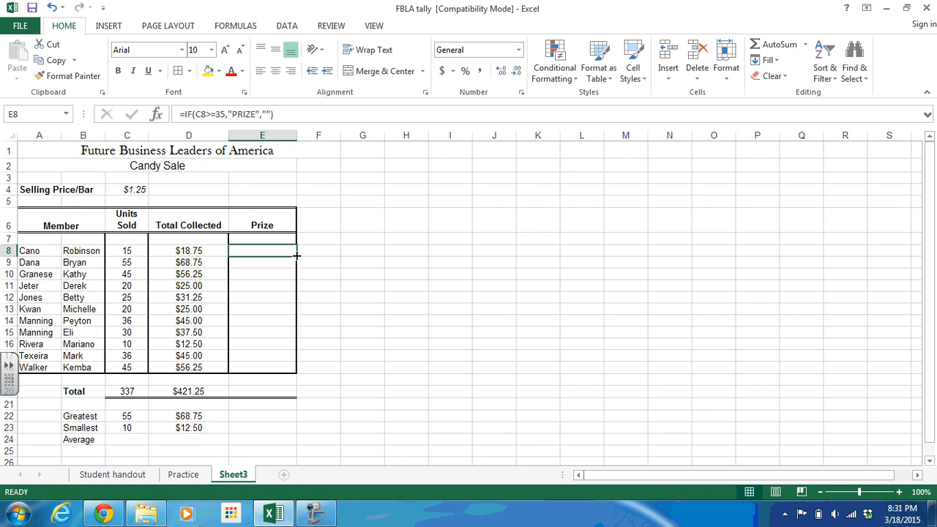
Fill the prize formula from E8 down to E18 and center the cells horizontally.
left_click_drag(295, 257, 289, 376)
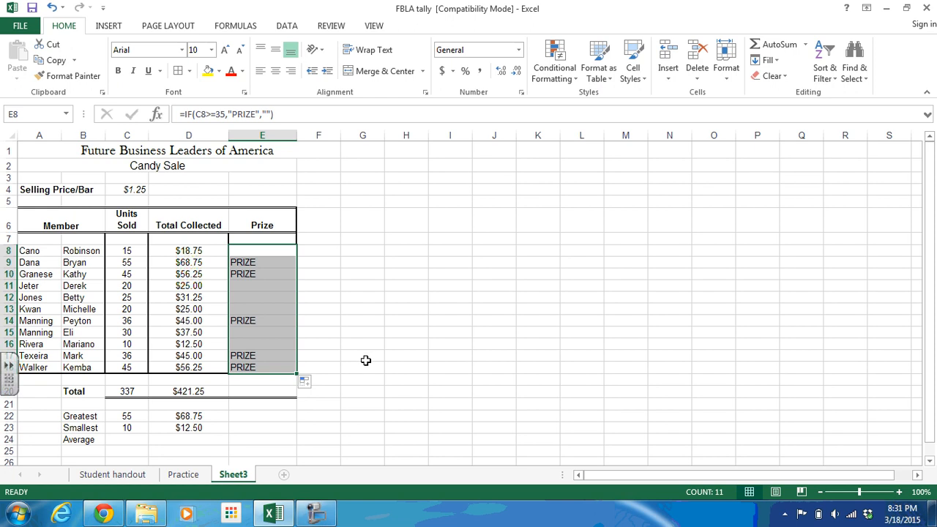
left_click(276, 71)
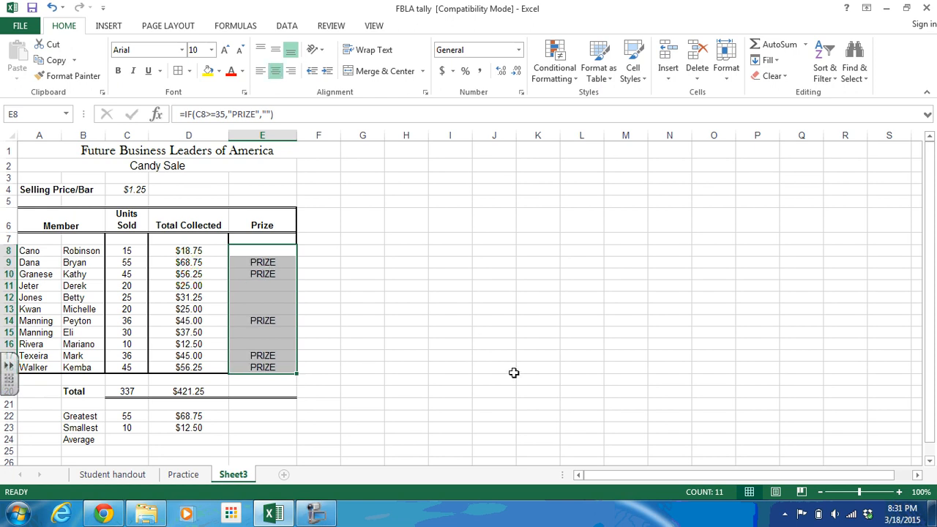
left_click(472, 335)
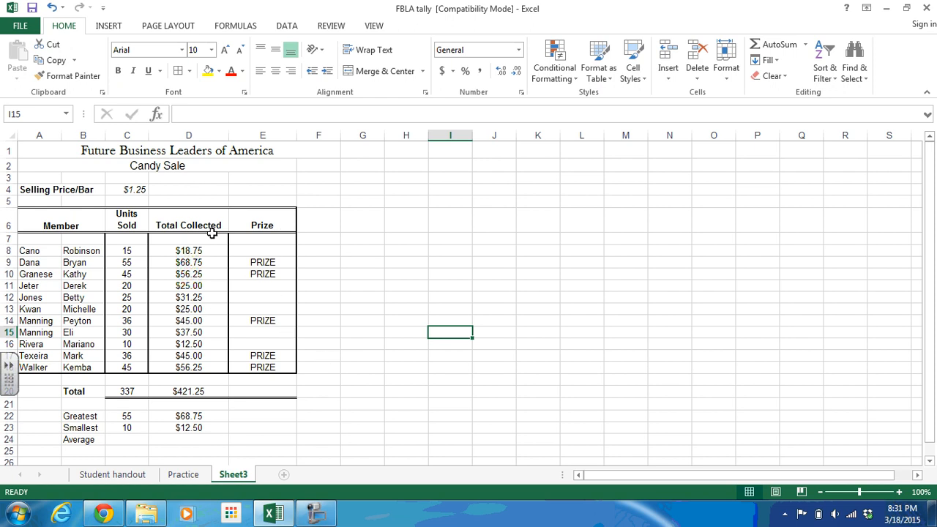
left_click(173, 166)
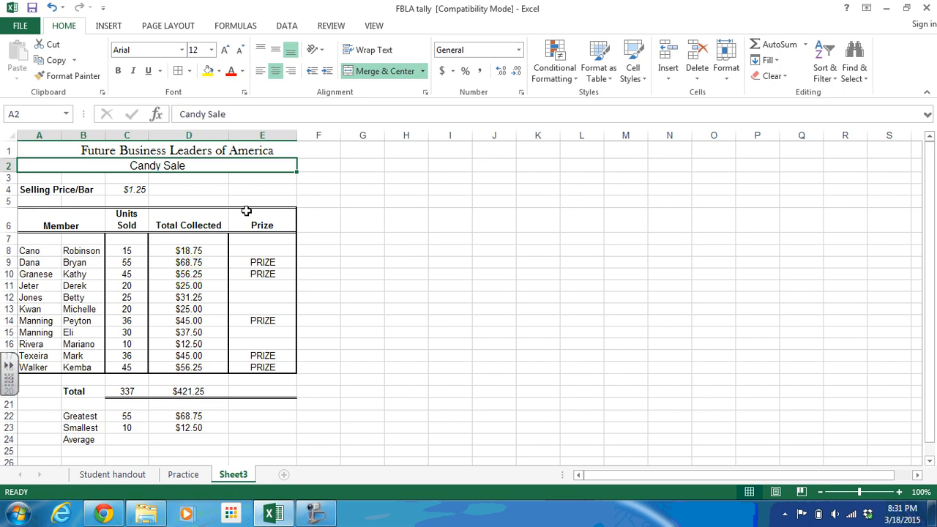
left_click(262, 260)
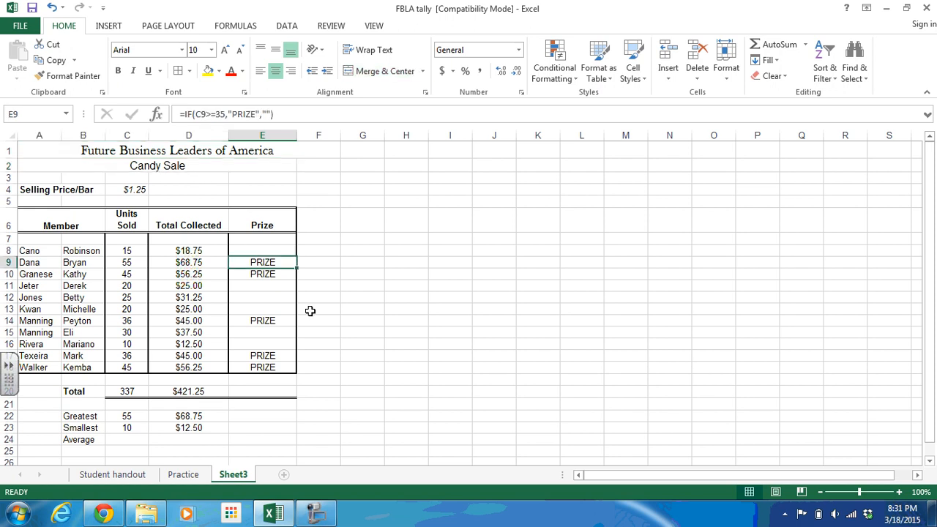
Search for the COUNTIF function and insert it into E20, the Prize column's cell in the Total row.
left_click(256, 391)
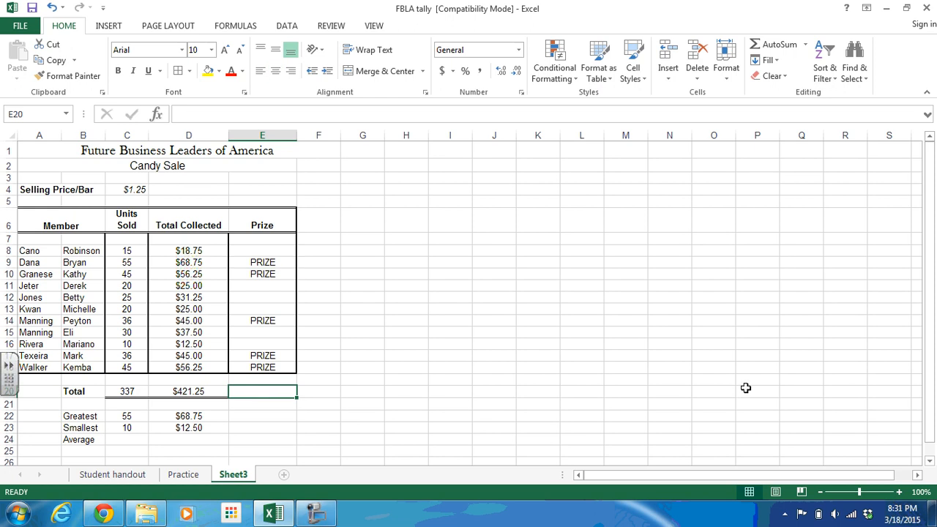
left_click(805, 46)
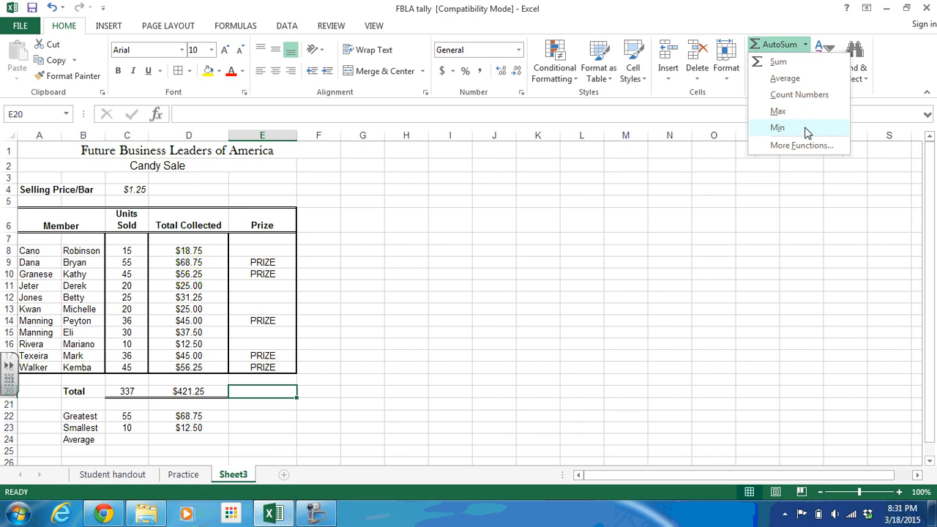
left_click(802, 148)
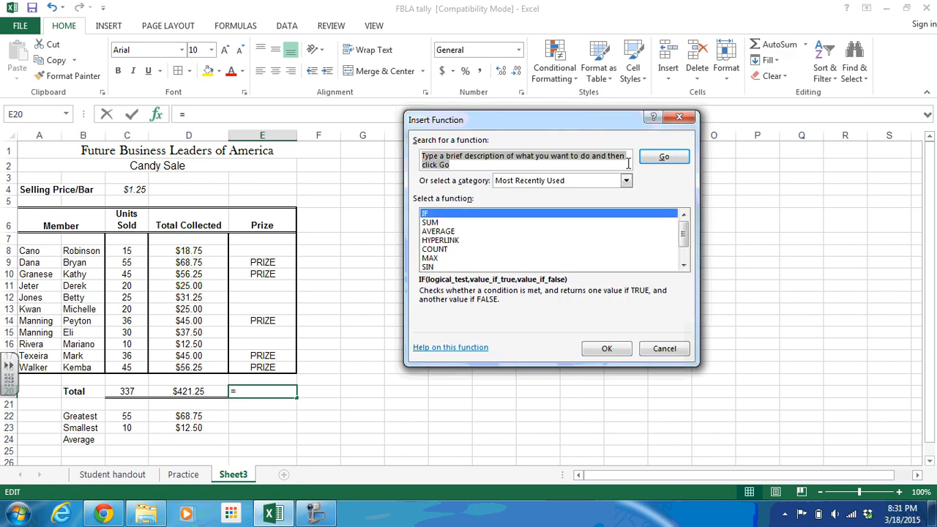
type("COUNTIF")
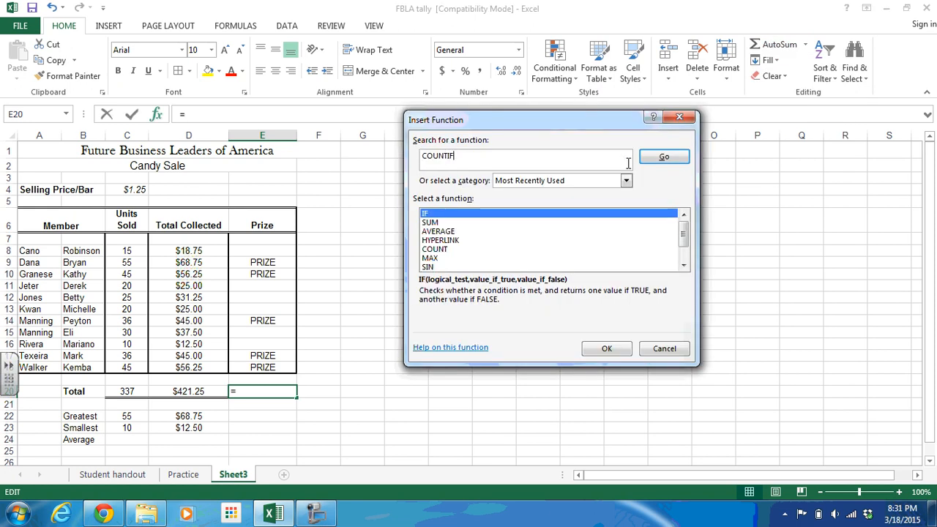
left_click(673, 159)
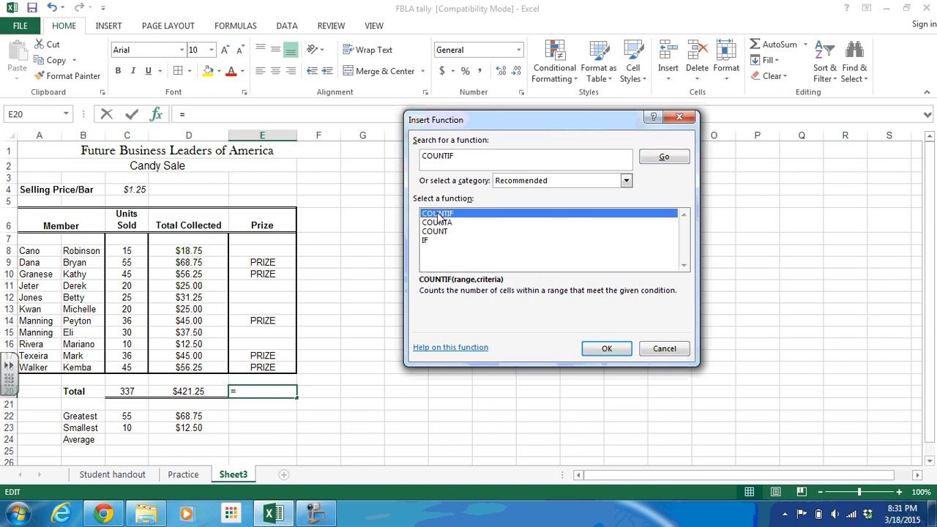
left_click(597, 350)
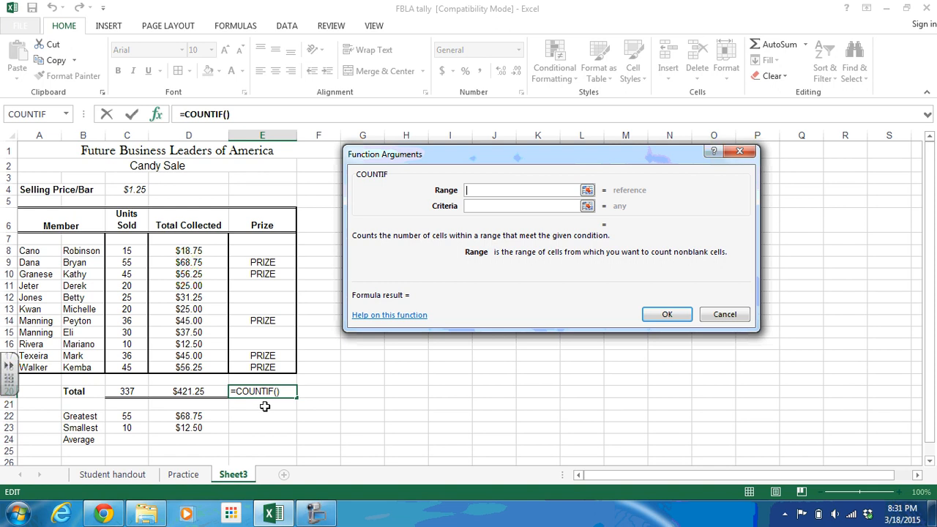
Set the COUNTIF range to E8:E18 and its criteria to "PRIZE", and enter the formula in E20.
left_click_drag(264, 247, 262, 372)
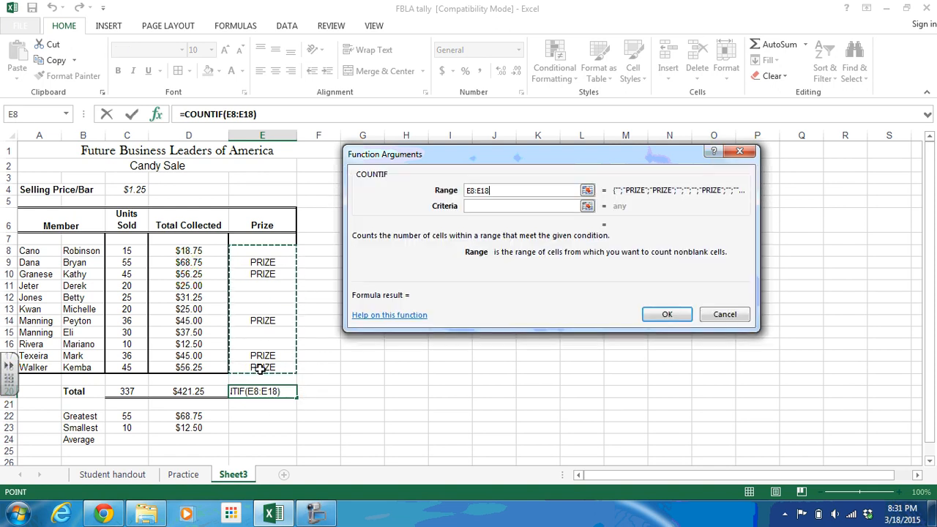
left_click(527, 205)
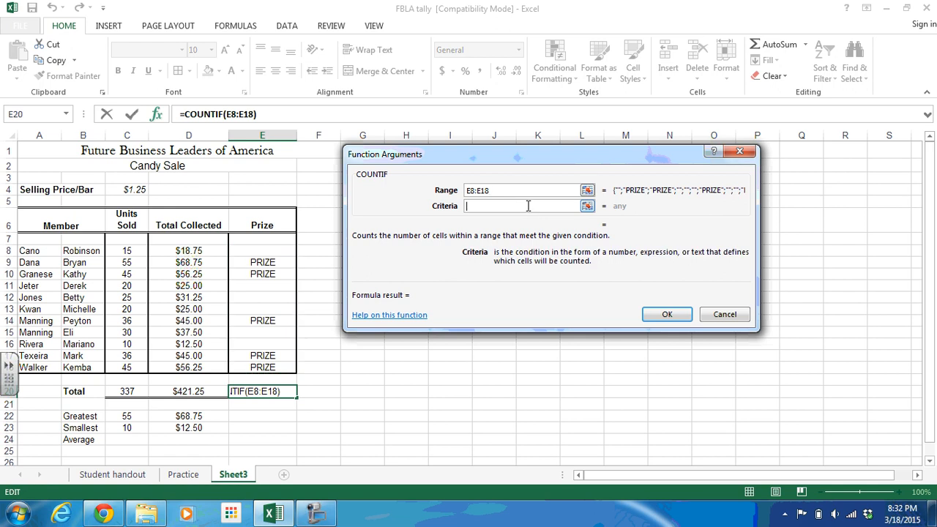
type("\"")
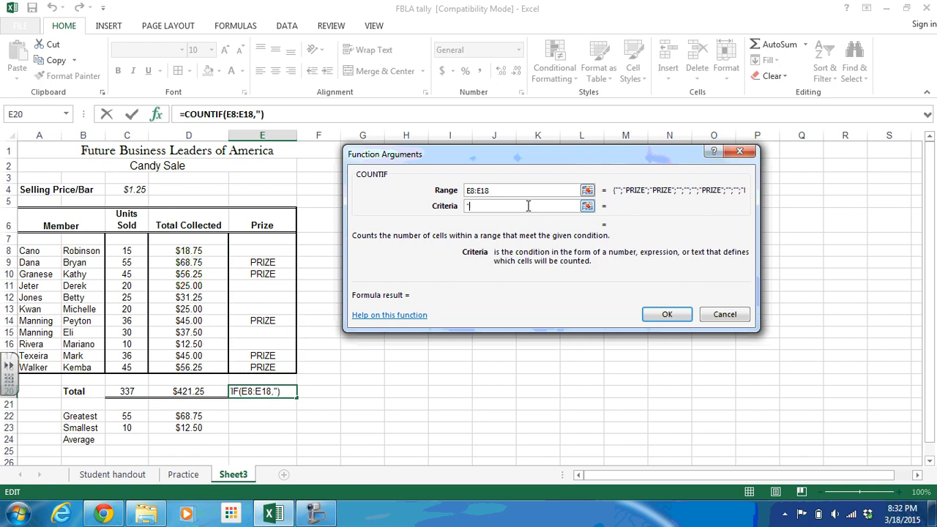
type("PRIZE")
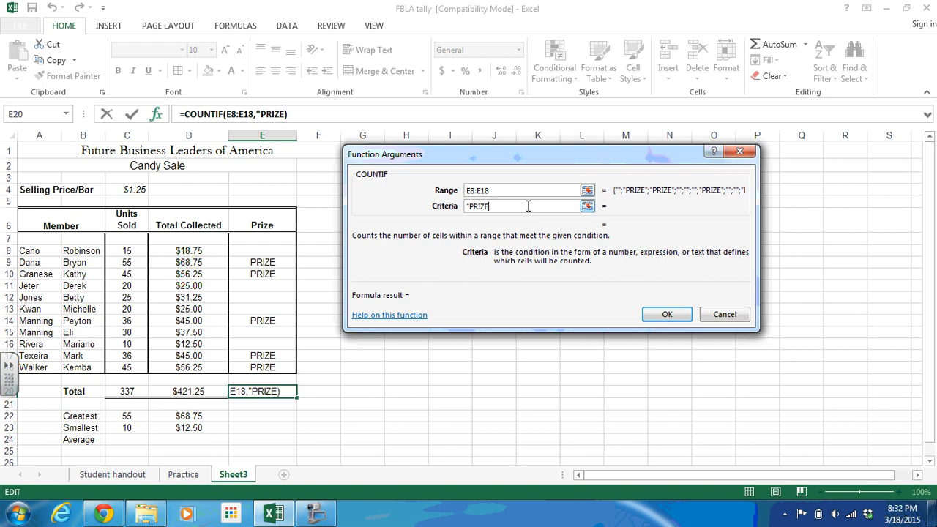
type("\"")
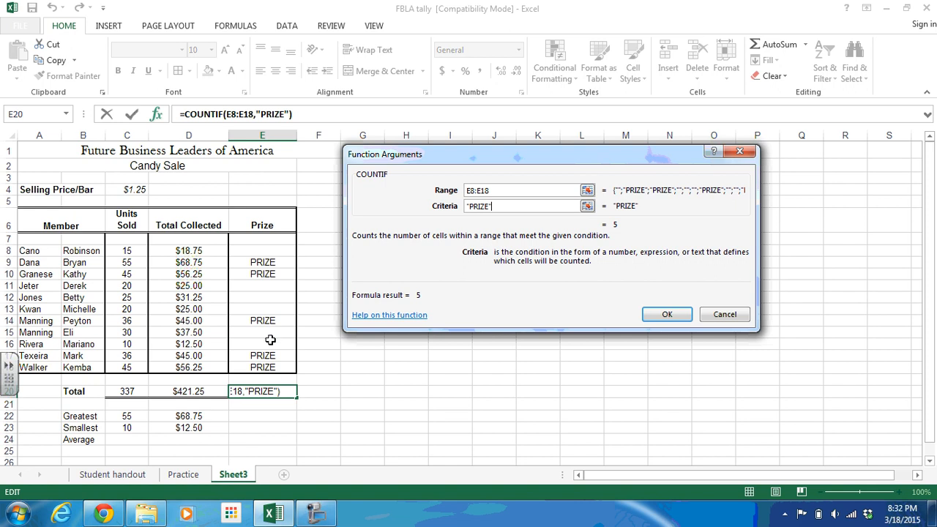
left_click(666, 314)
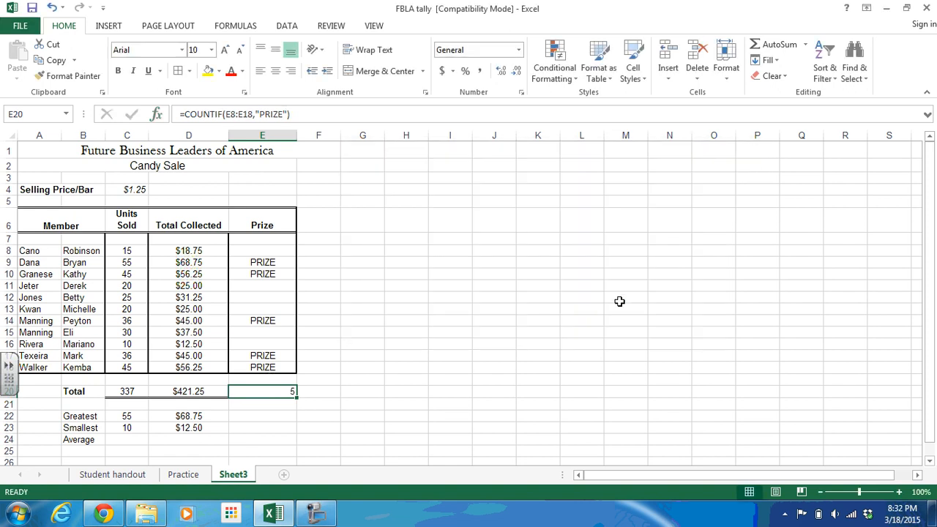
Center the prize total in E20 horizontally and display the worksheet's formulas instead of their values.
left_click(274, 69)
left_click(339, 367)
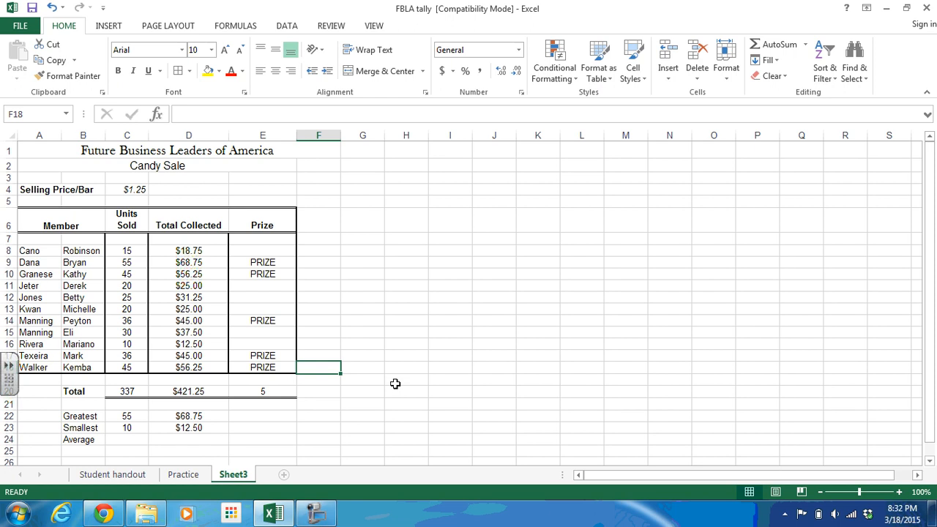
key("ctrl+grave")
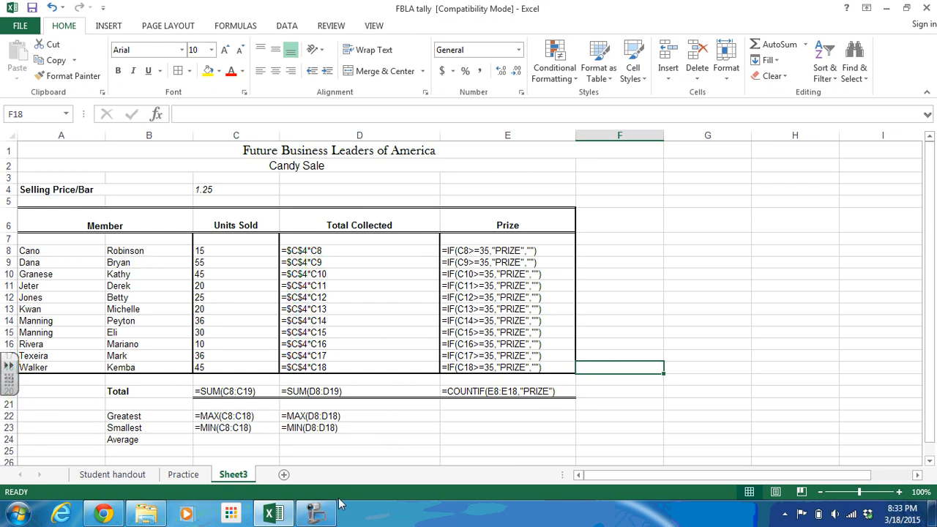
mouse_move(324, 518)
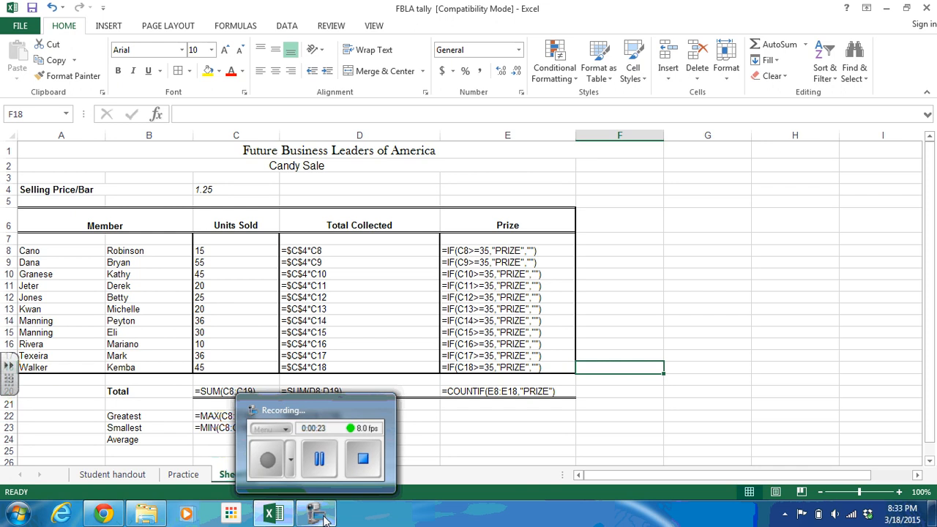
left_click(324, 518)
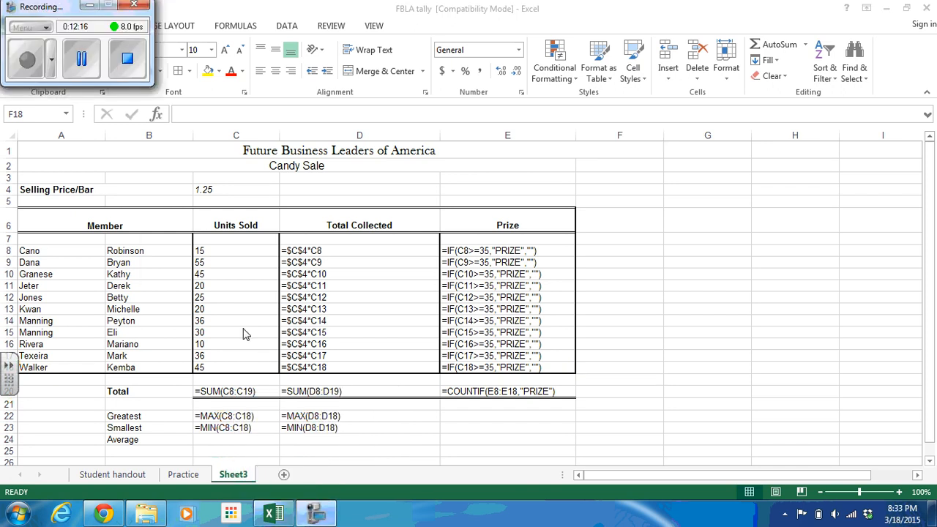